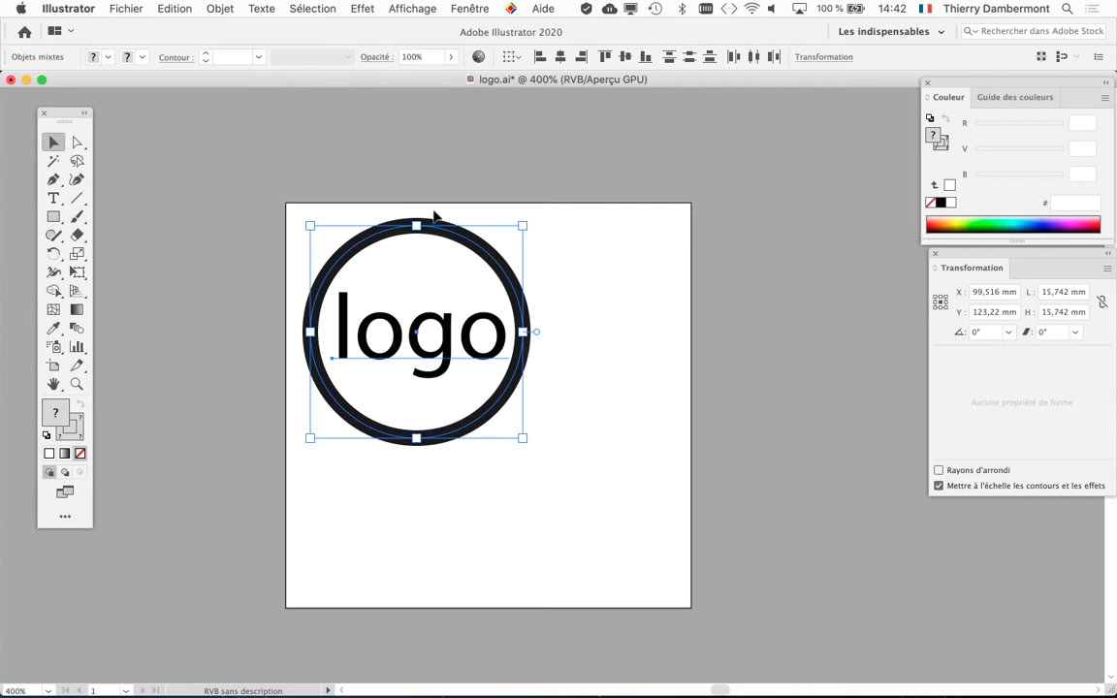
Rearrange the workspace panels, trying Direct Selection before returning to the Selection tool.
left_click_drag(53, 117, 112, 124)
left_click(135, 149)
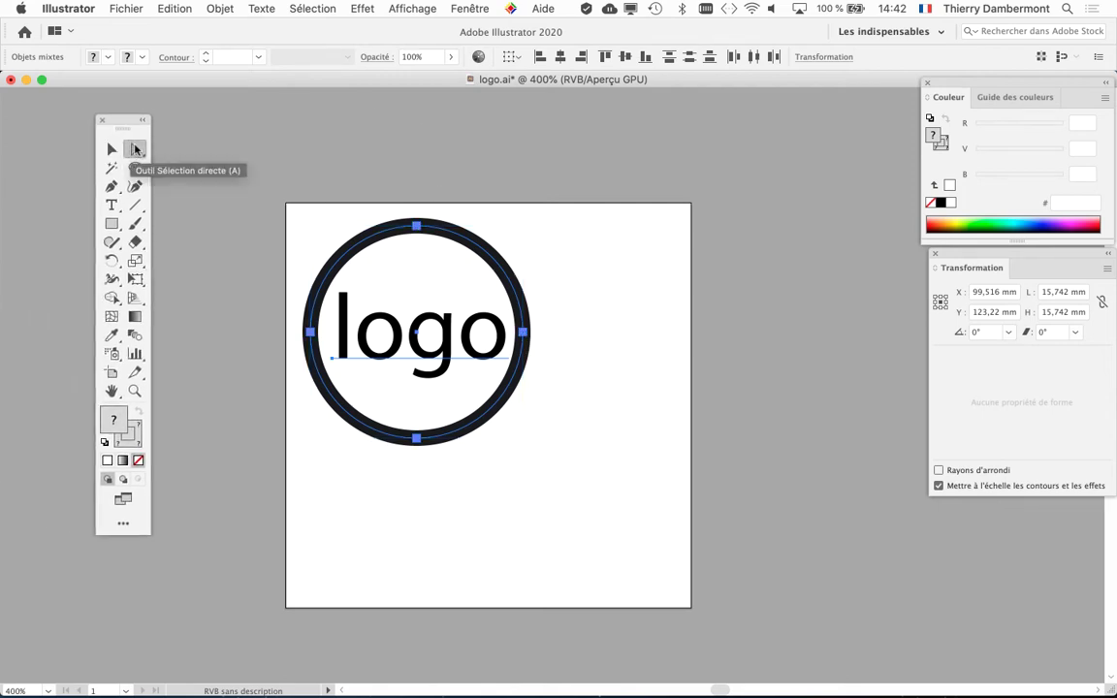
left_click_drag(125, 127, 188, 130)
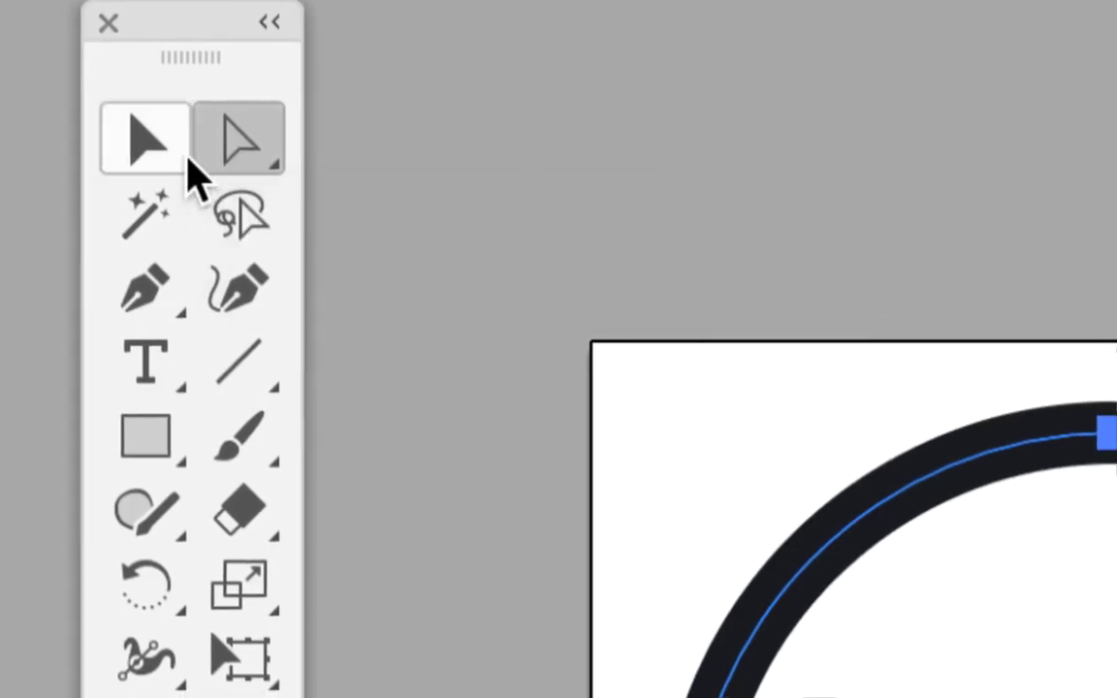
left_click(155, 150)
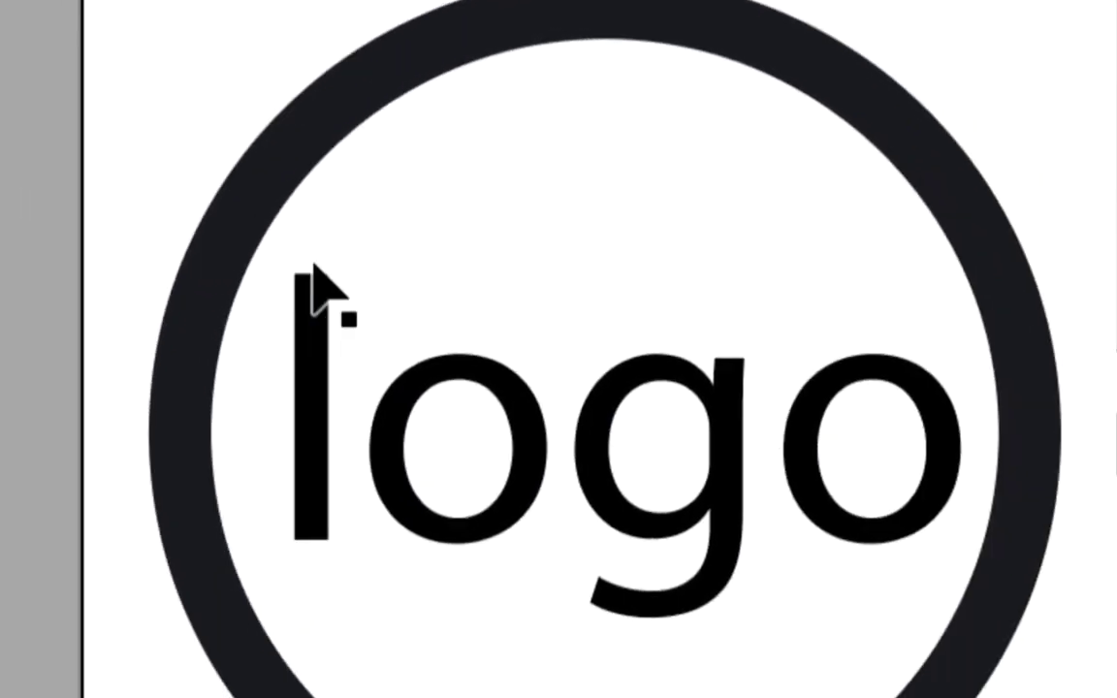
Select the black ring and make its stroke the active colour for editing.
left_click(410, 400)
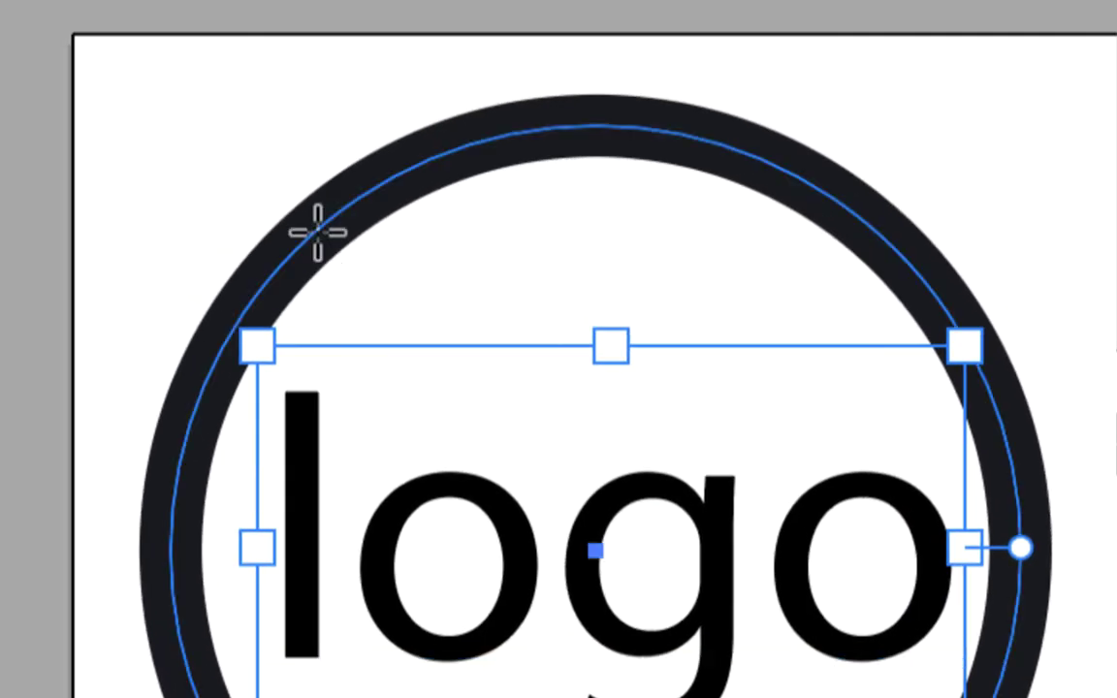
left_click(318, 232)
left_click(328, 302)
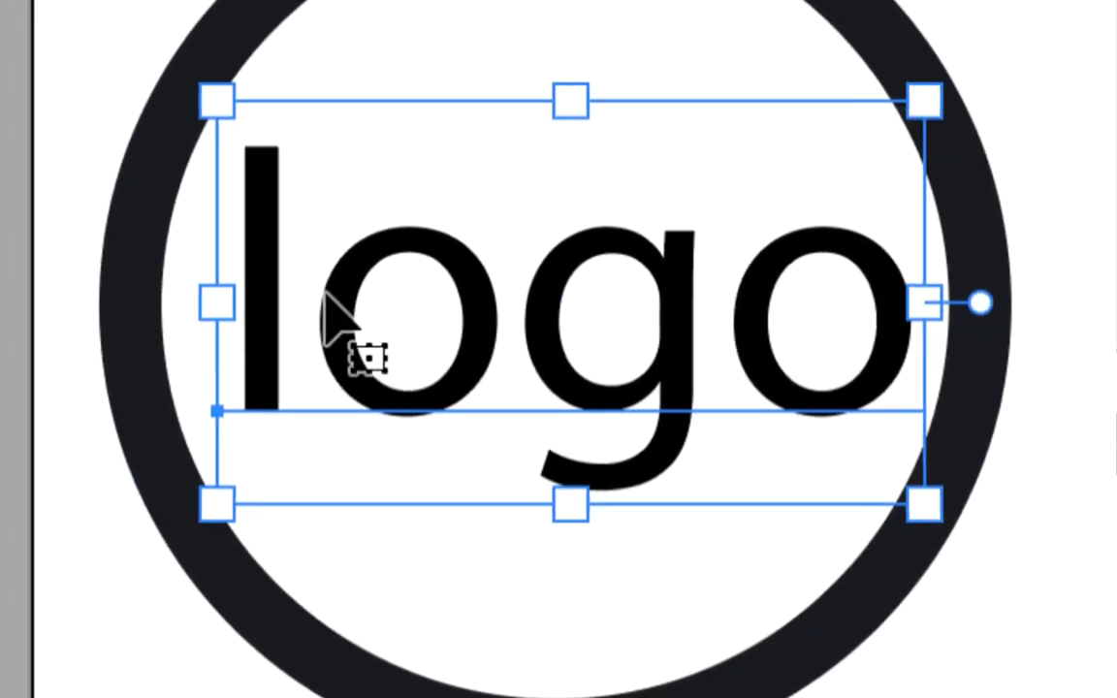
left_click(294, 264)
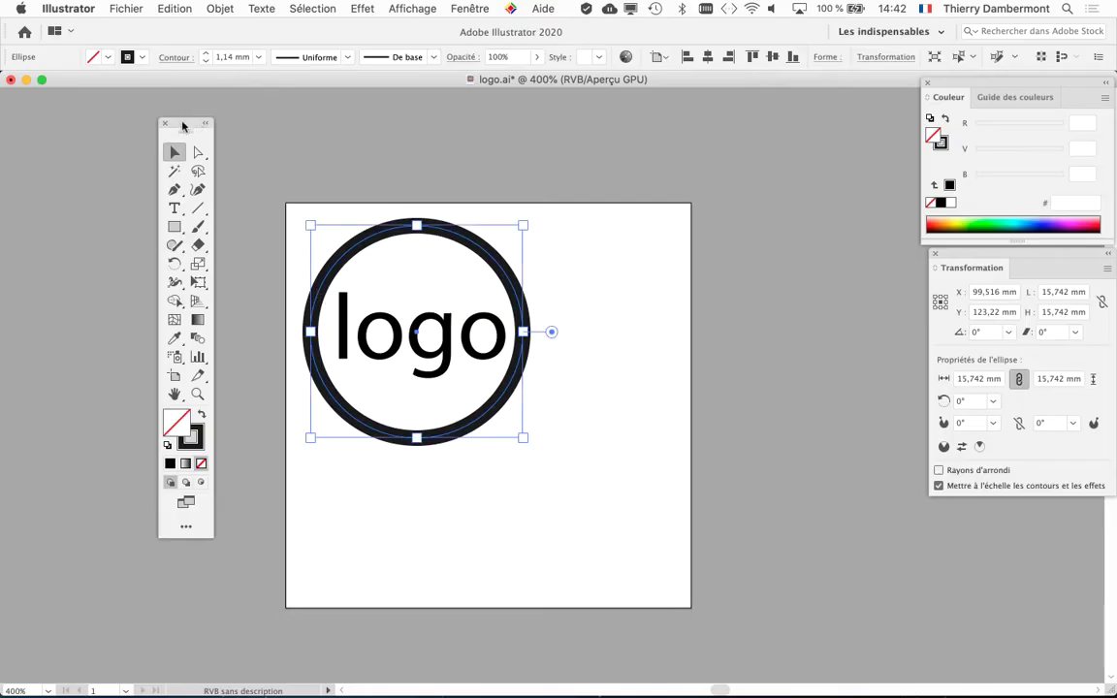
left_click_drag(166, 120, 85, 108)
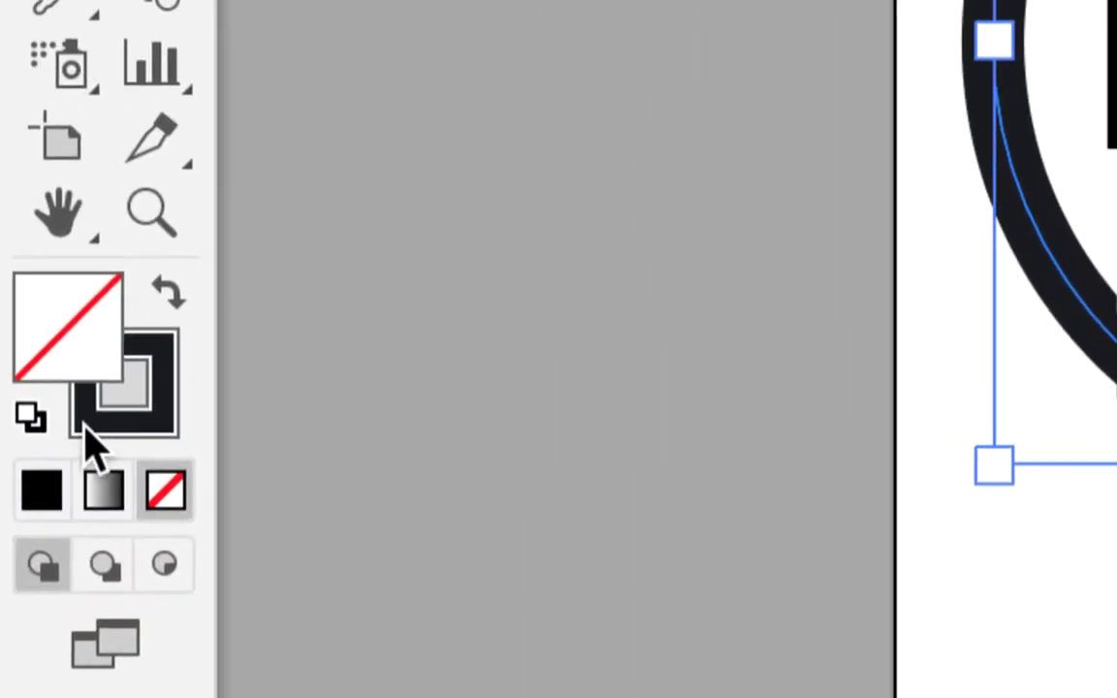
left_click(84, 428)
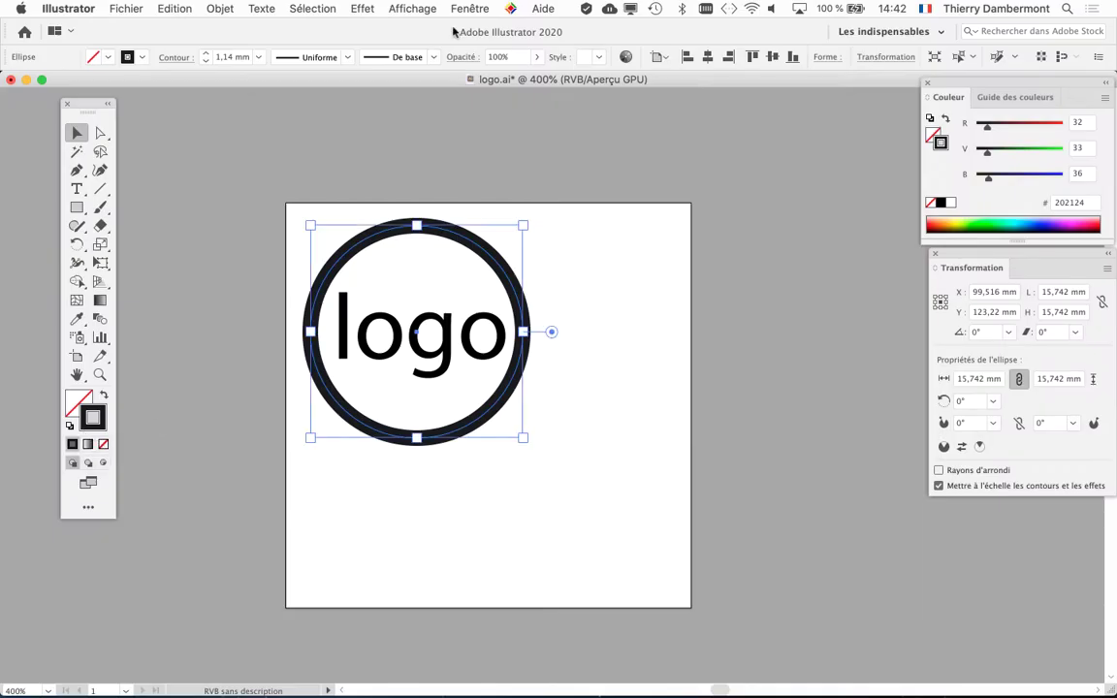
Show the Swatches (Nuancier) panel and give the ring a cyan 00A4E8 stroke.
key("F5")
key("F5")
left_click(469, 8)
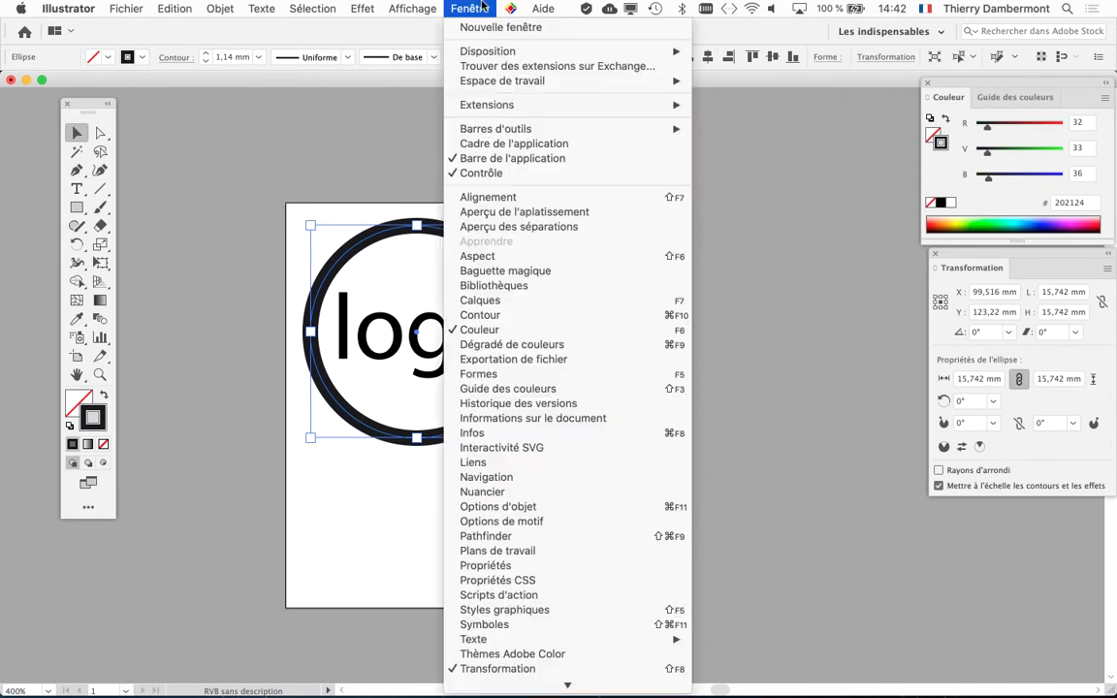
left_click(556, 496)
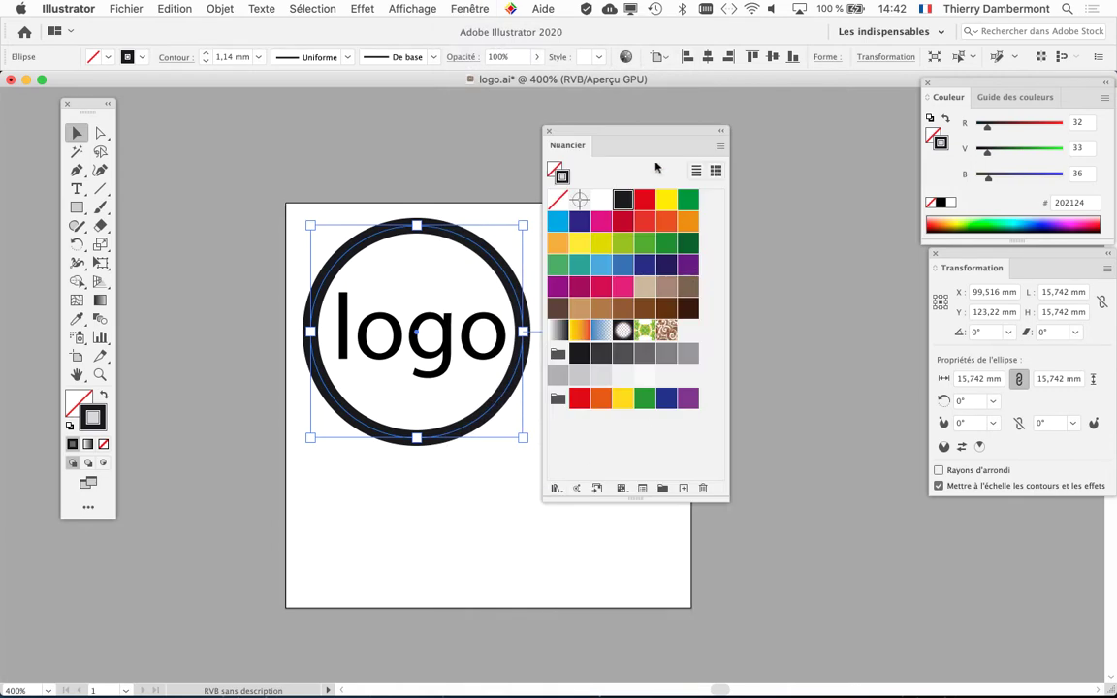
mouse_move(612, 135)
left_mouse_down()
mouse_move(671, 125)
mouse_move(688, 134)
left_mouse_up()
left_click(631, 221)
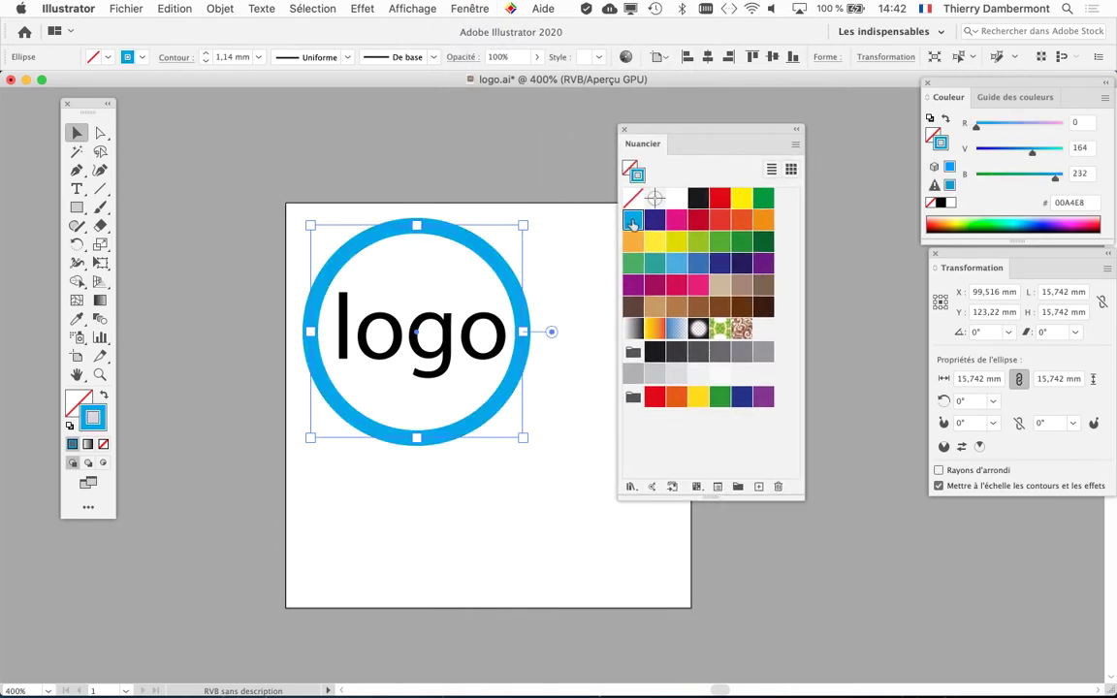
left_click(466, 341)
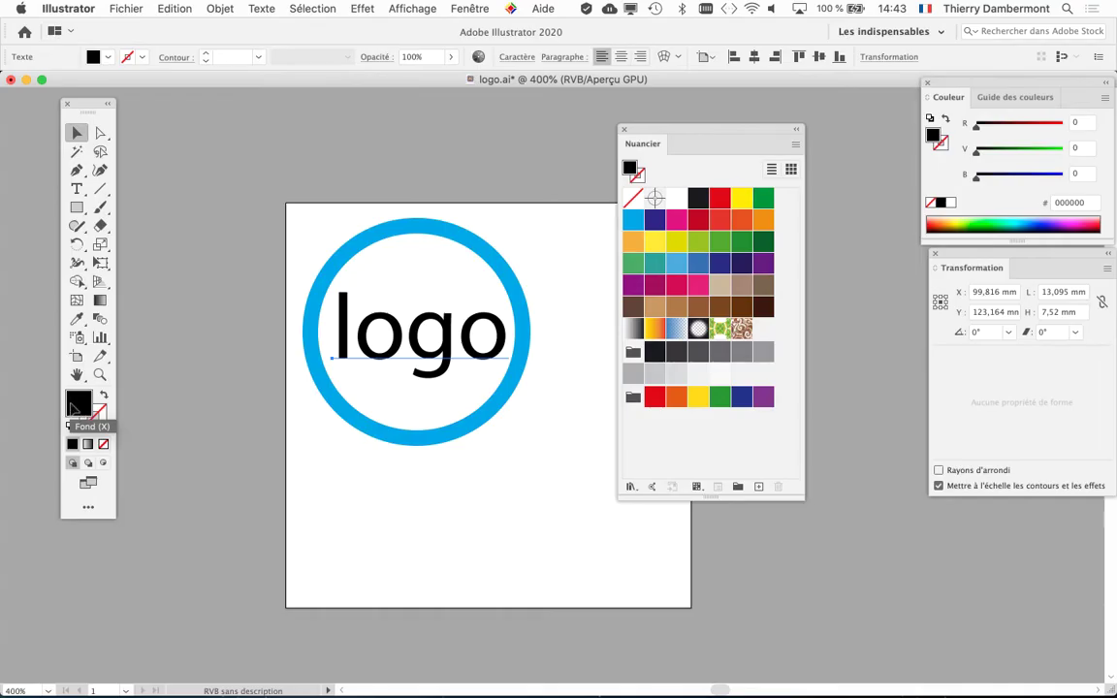
Fill the 'logo' text with the orange E4AD3C swatch, then select everything.
left_click(632, 242)
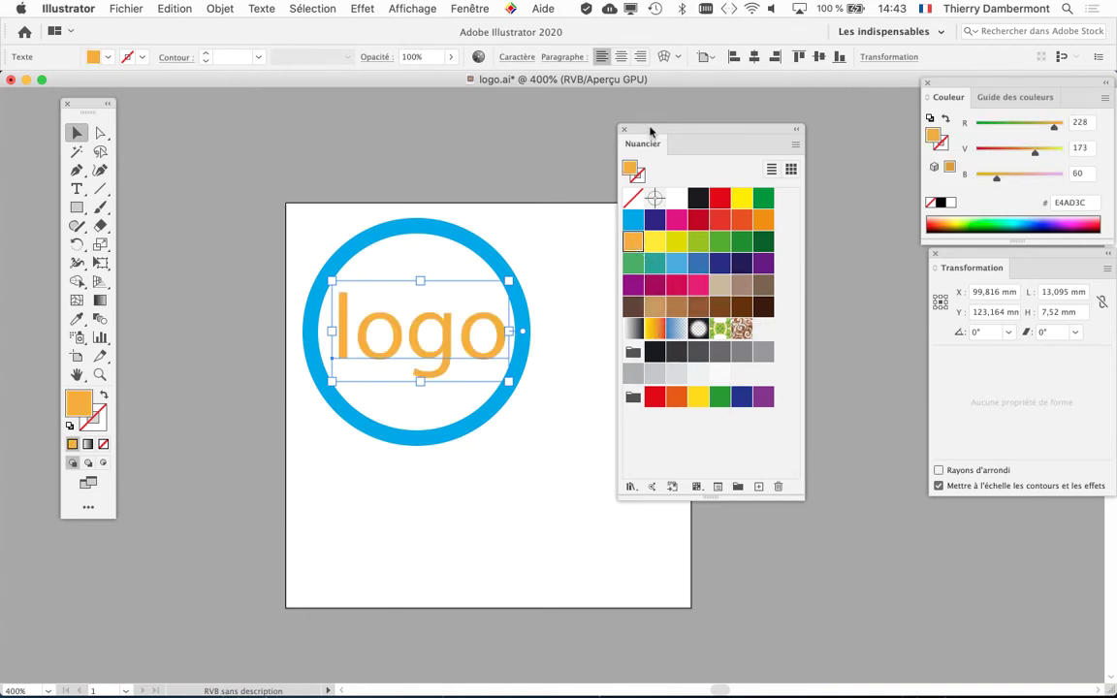
left_click_drag(650, 131, 767, 153)
left_click(469, 147)
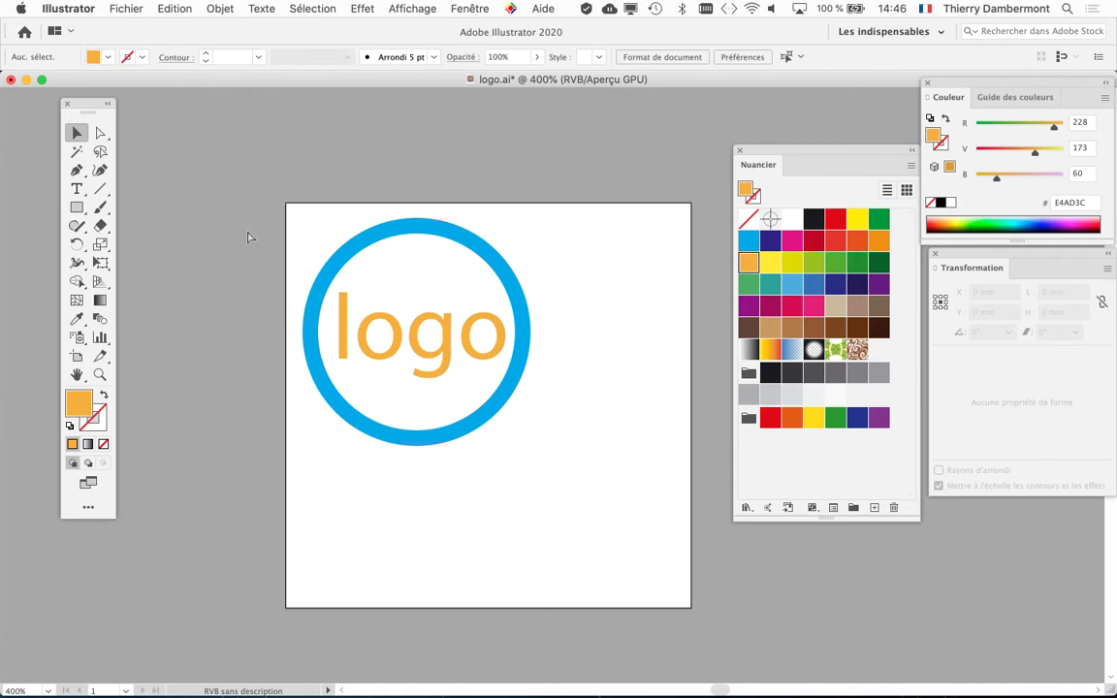
key("super+a")
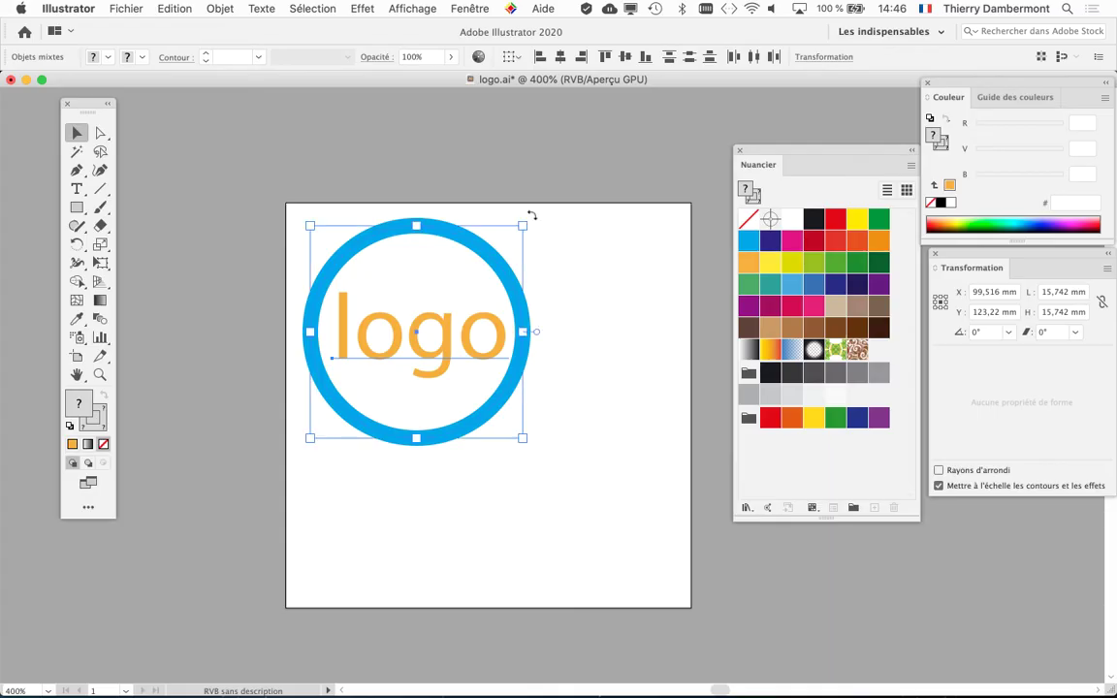
Rotate the ring and text 180° and drag them to the artboard's lower right.
left_click_drag(531, 215, 568, 275)
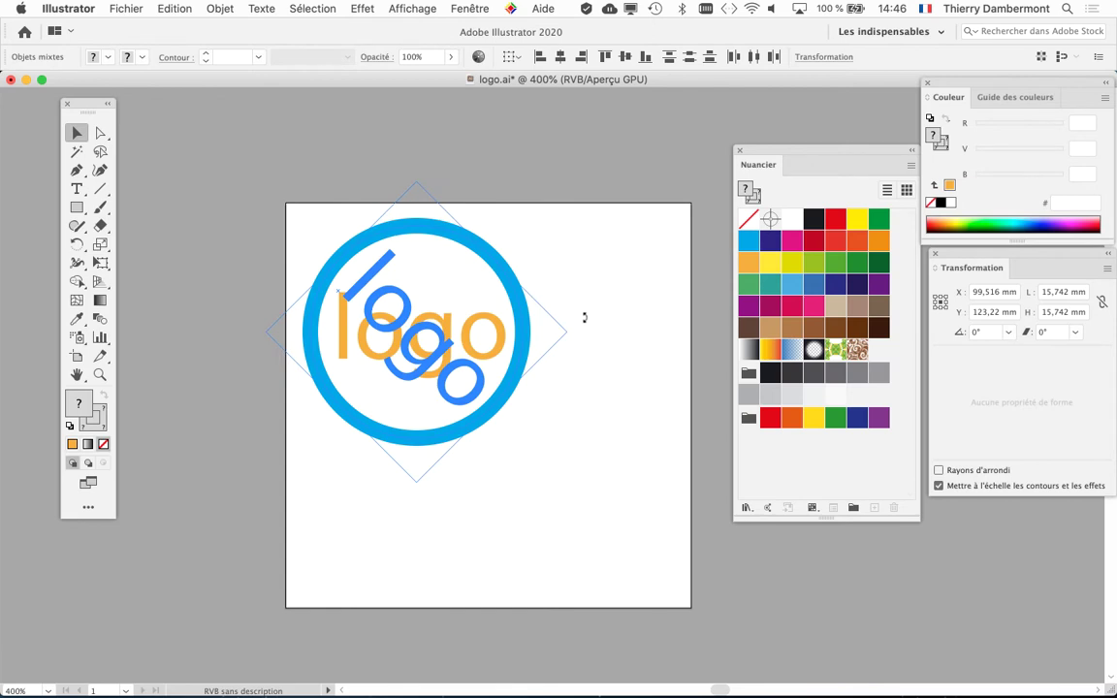
left_click_drag(575, 391, 560, 424)
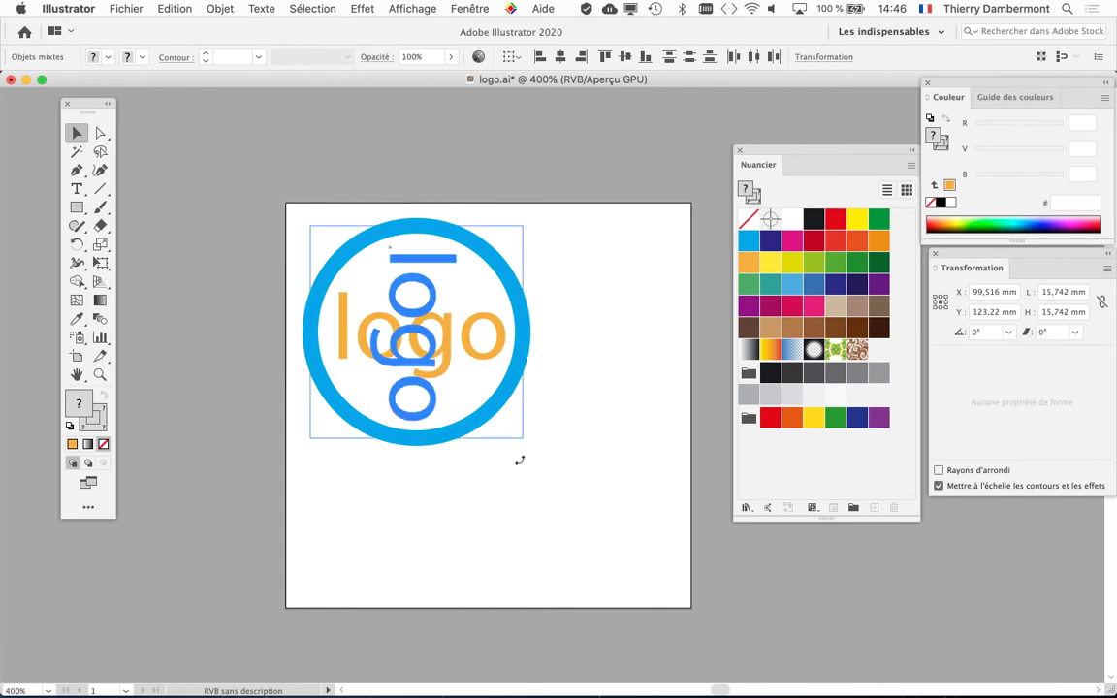
mouse_move(518, 461)
left_mouse_down()
mouse_move(419, 484)
mouse_move(330, 468)
left_mouse_up()
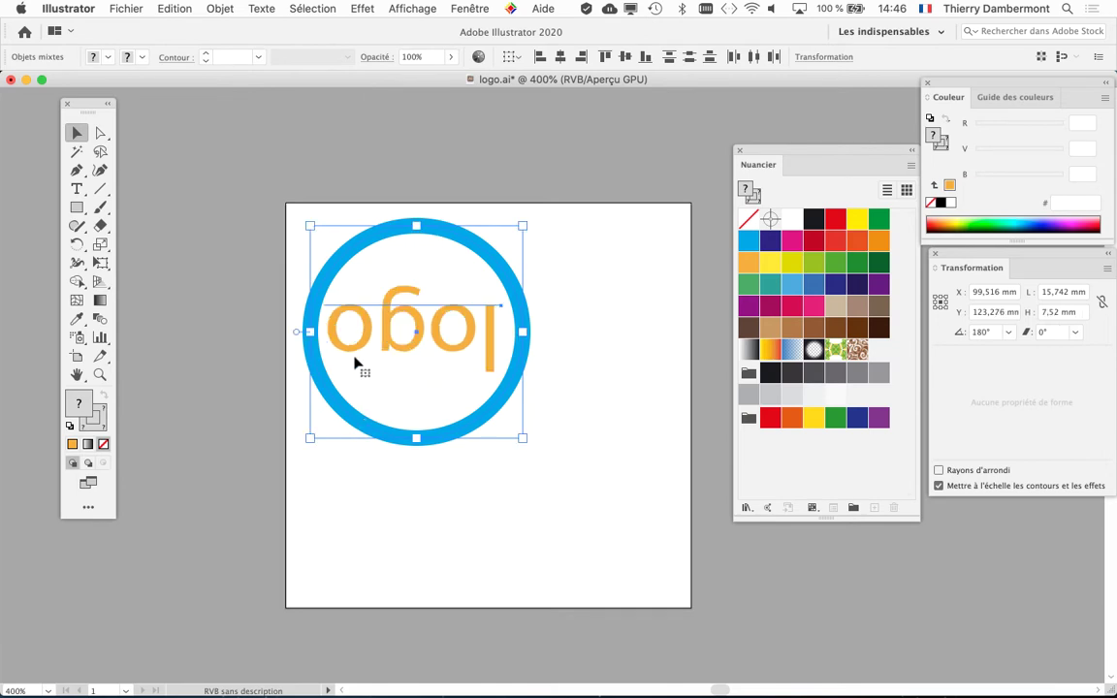
left_click_drag(359, 341, 498, 488)
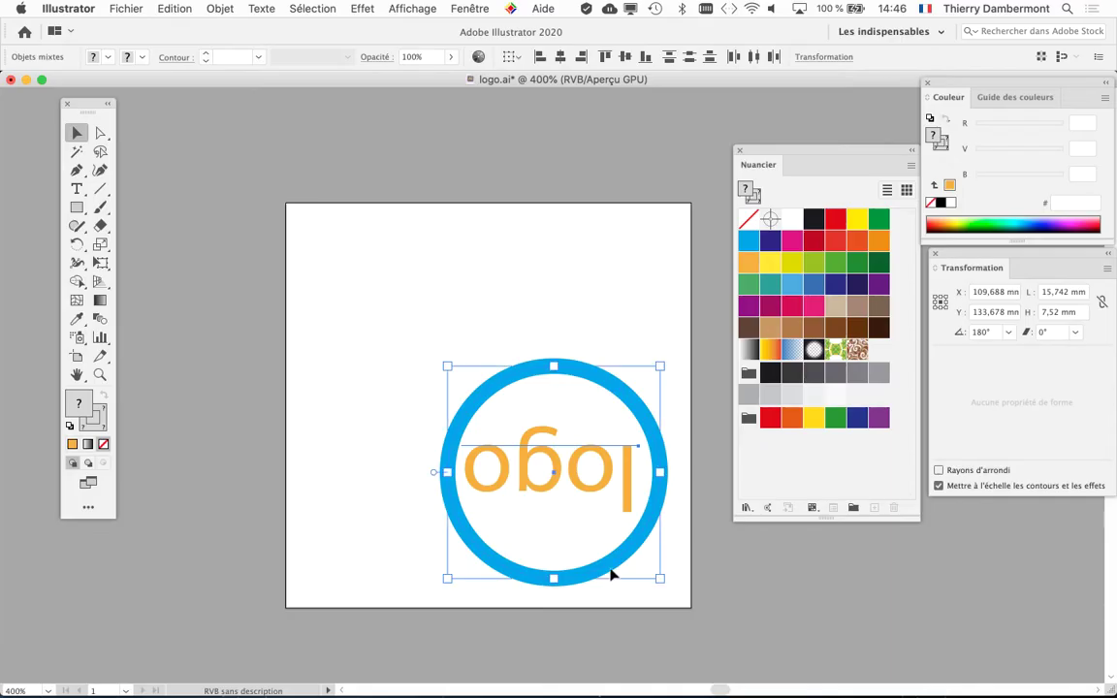
Nudge the upside-down logo into place at X 108,883 mm, Y 133,045 mm.
left_click_drag(611, 570, 613, 566)
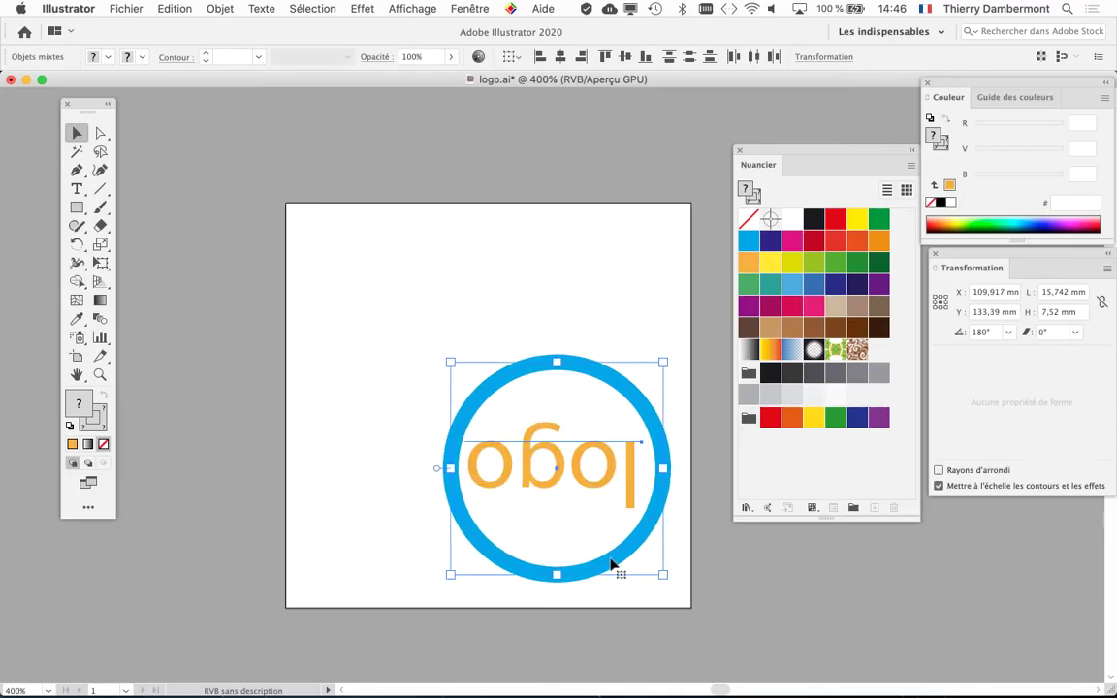
key("ctrl+z")
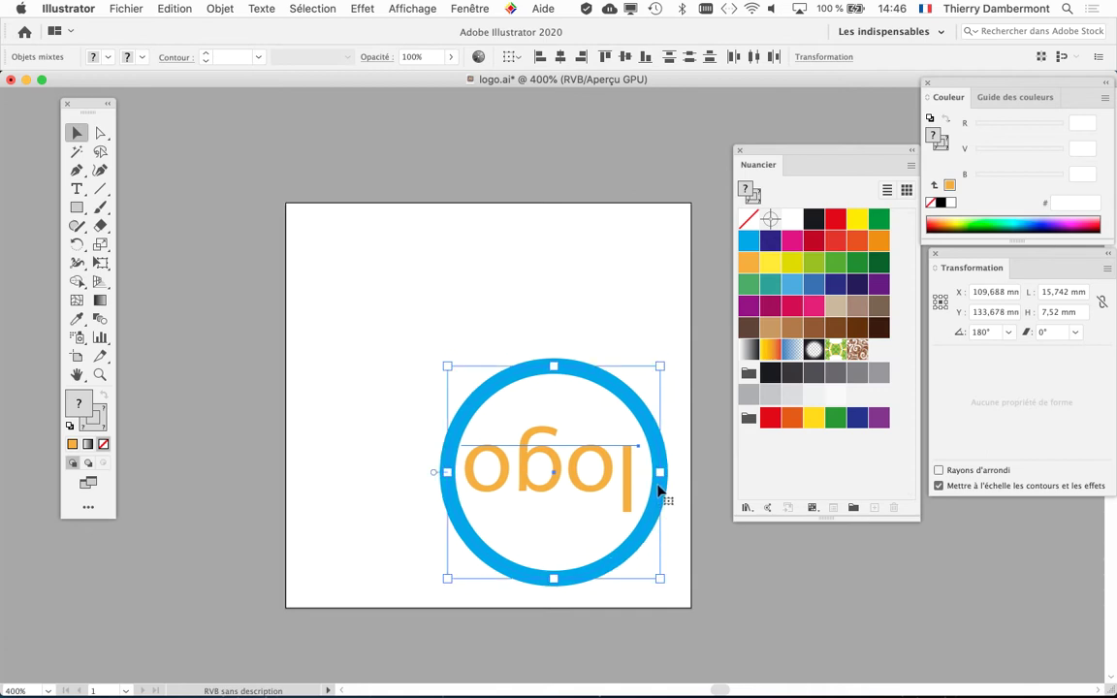
mouse_move(659, 489)
left_mouse_down()
mouse_move(667, 508)
mouse_move(656, 490)
left_mouse_up()
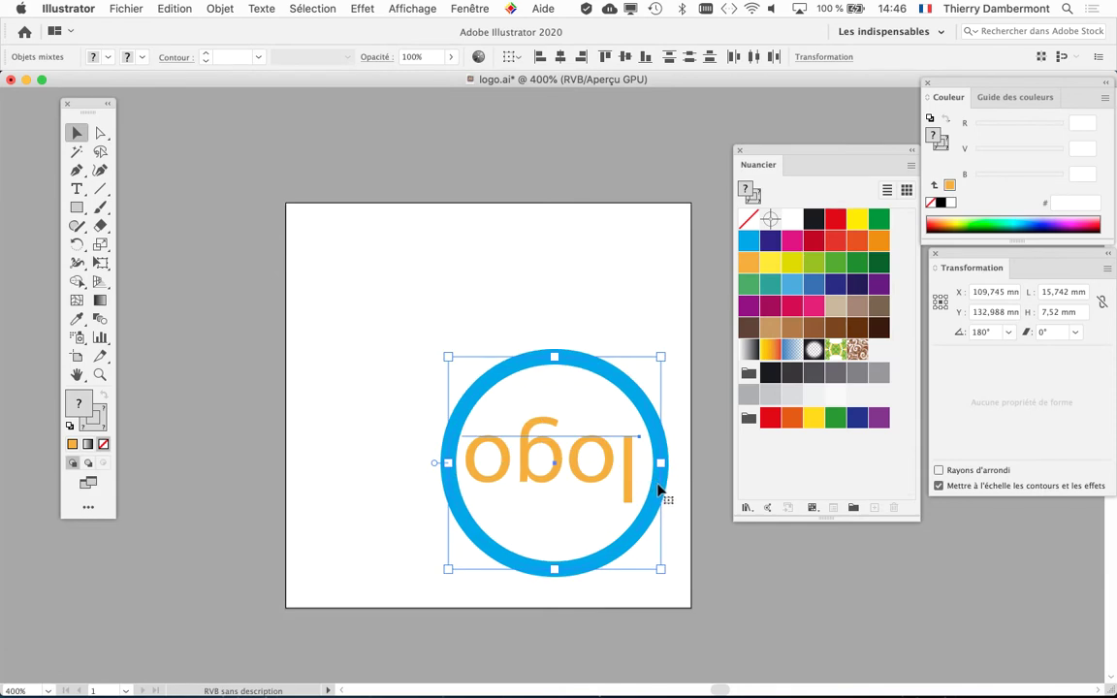
mouse_move(658, 490)
left_mouse_down()
mouse_move(532, 487)
mouse_move(647, 506)
mouse_move(646, 496)
left_mouse_up()
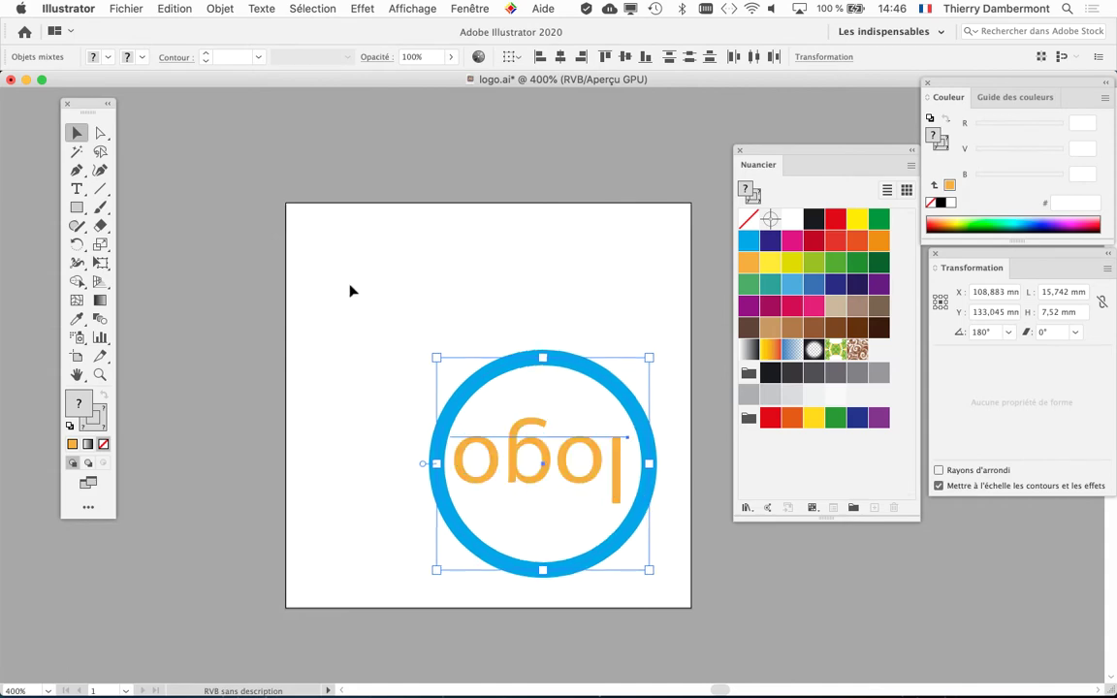
left_click(126, 8)
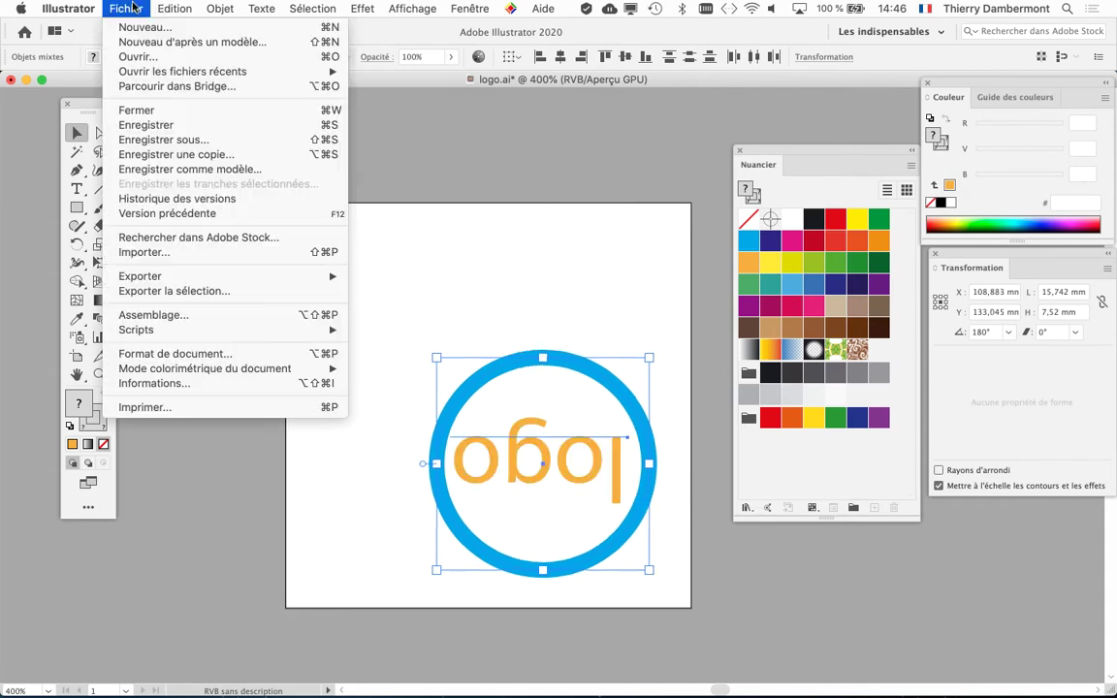
Save the document as logo-COULEUR-INVERSE.ai in the same folder with default Illustrator options.
left_click(199, 138)
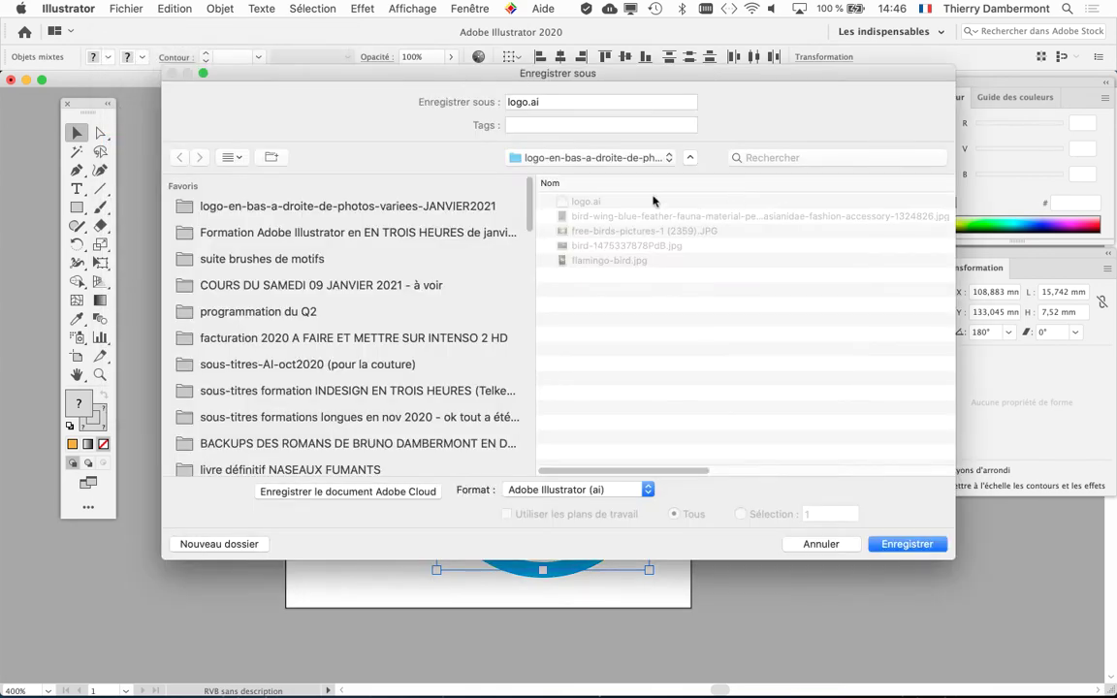
left_click(599, 158)
left_click(599, 158)
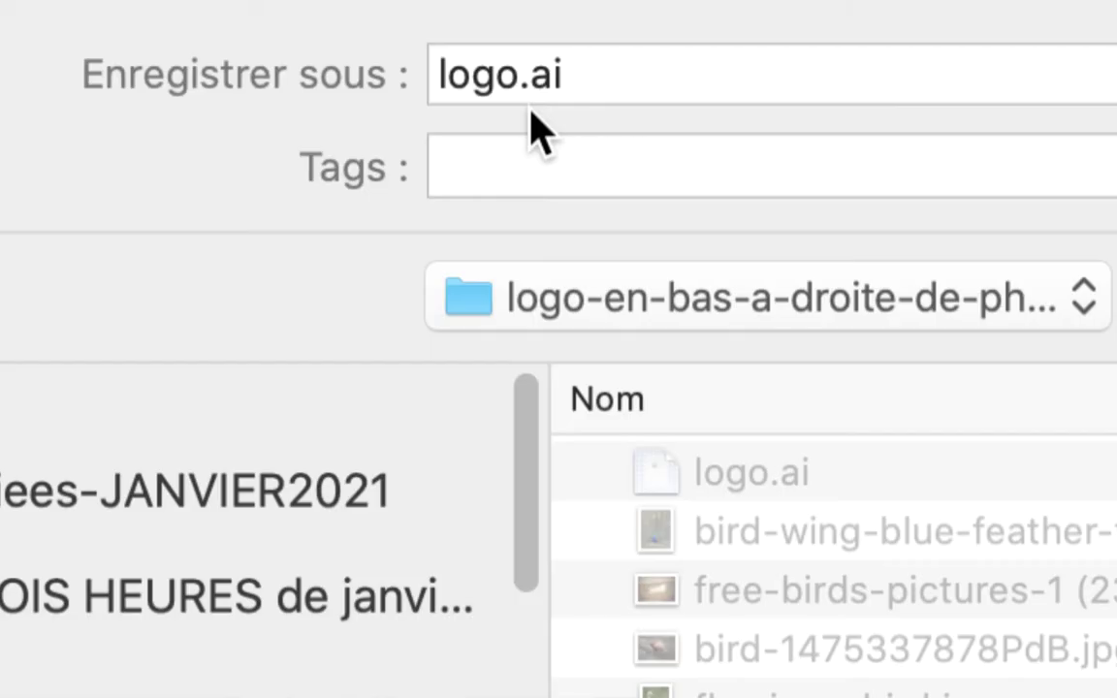
left_click(524, 78)
type("-")
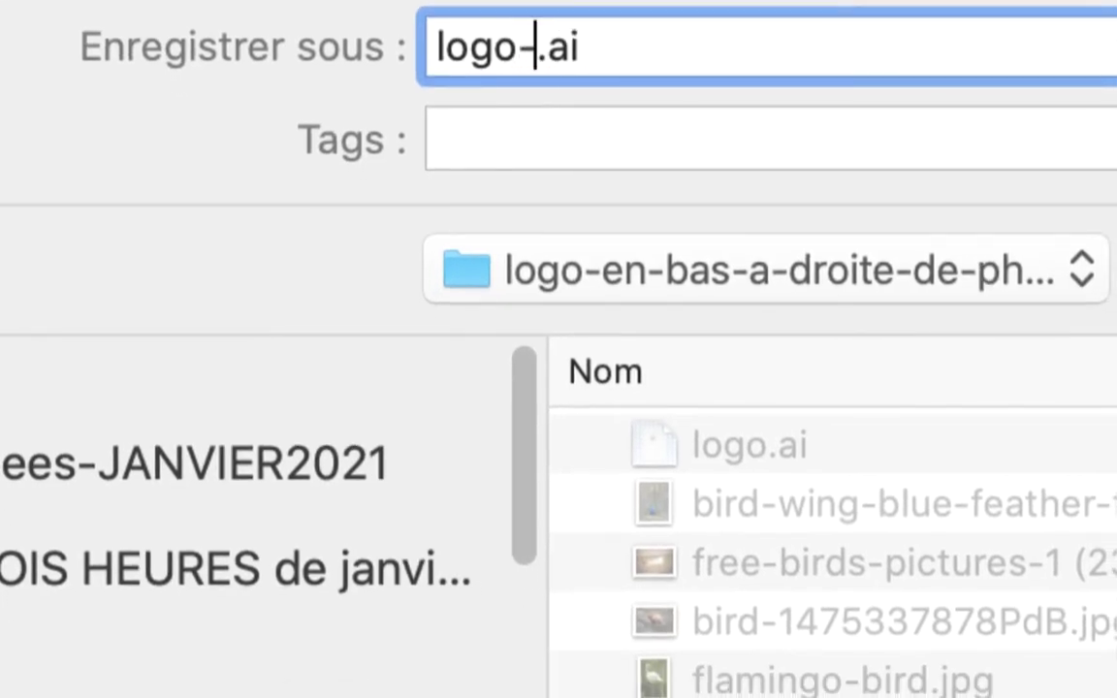
type("COULEUR")
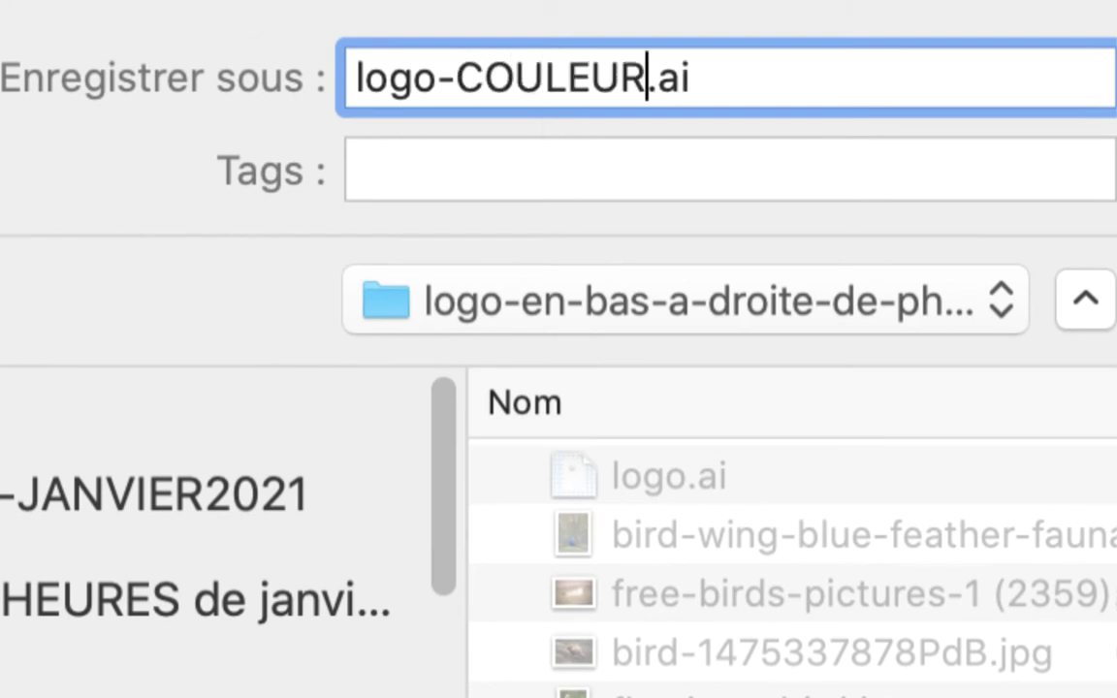
type("-IN")
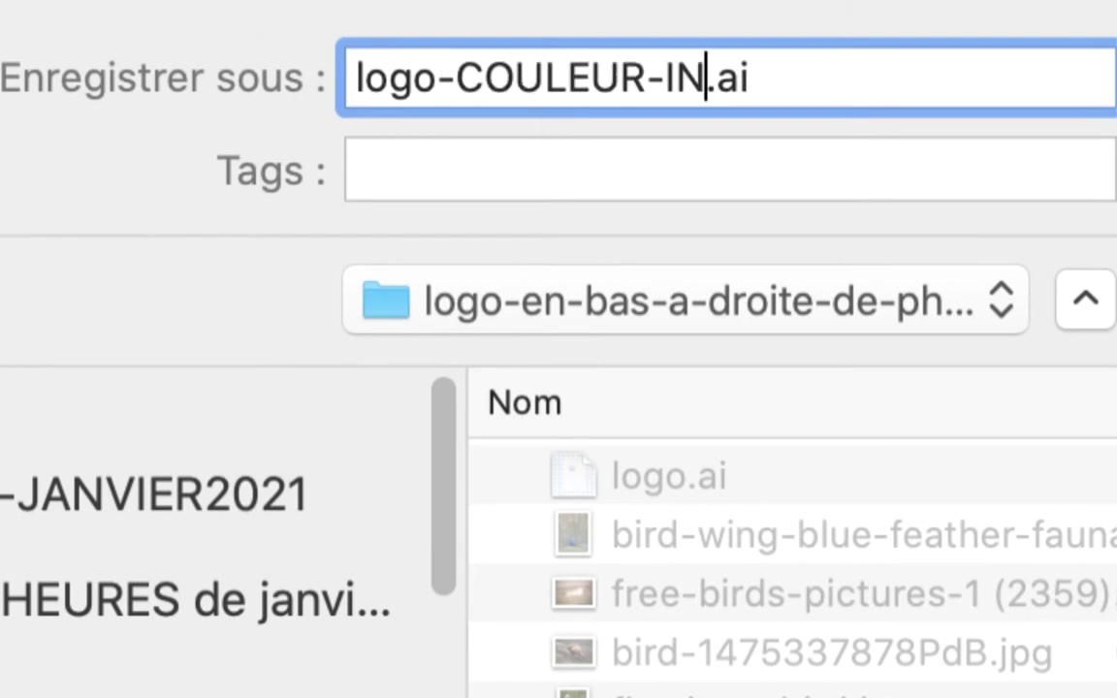
type("VERSE")
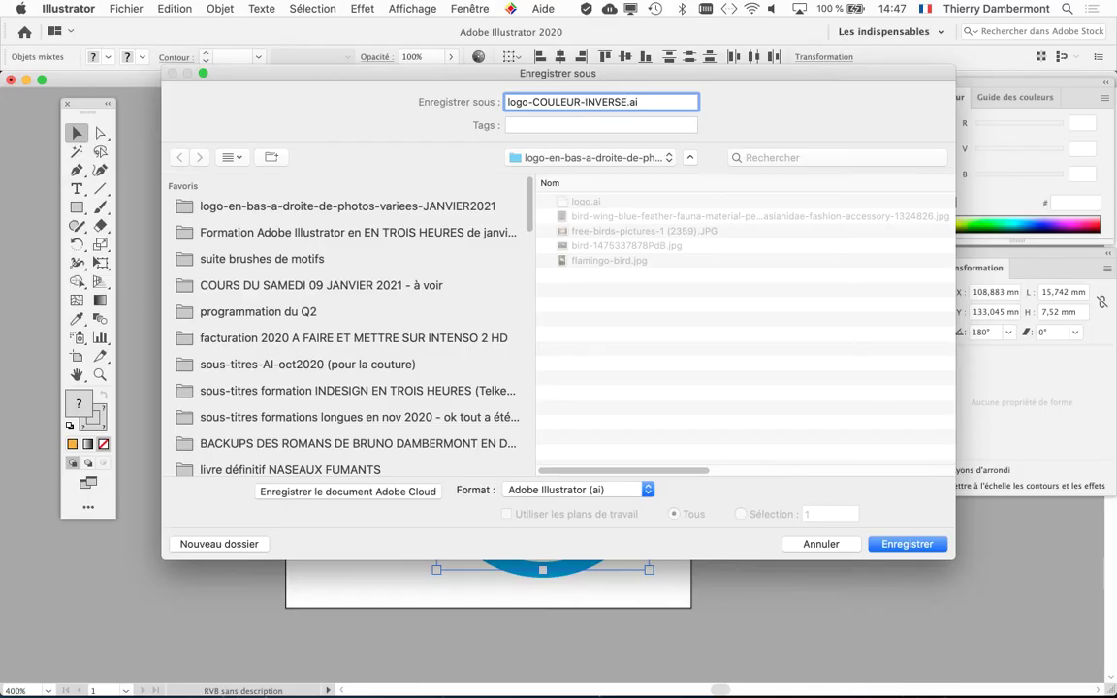
key("Return")
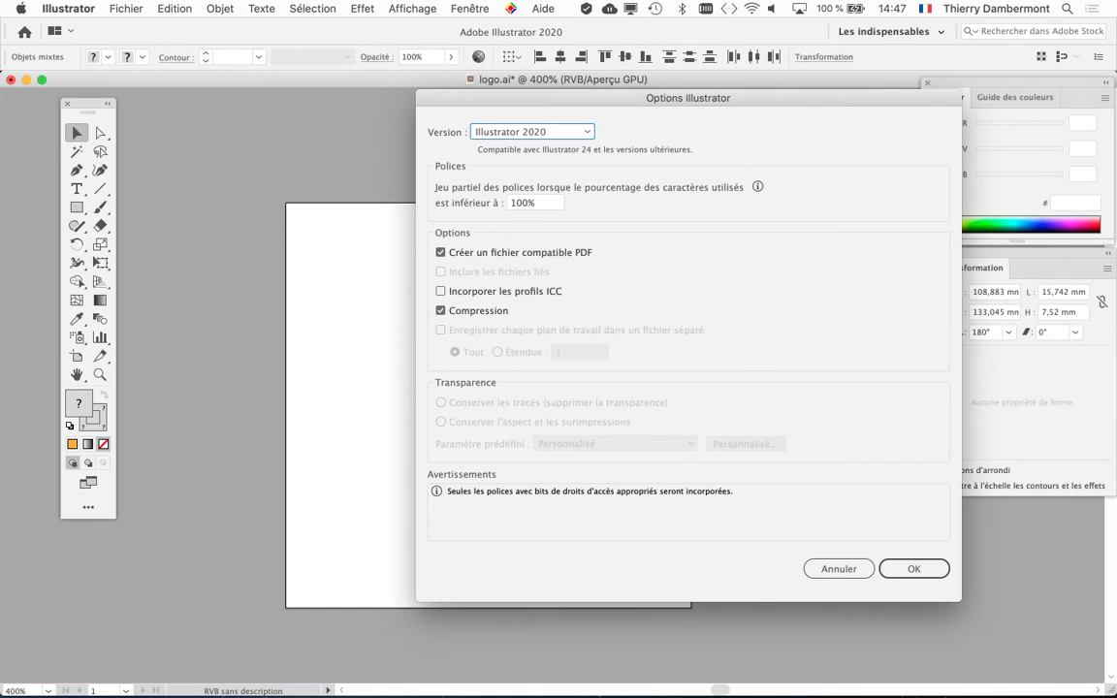
key("Return")
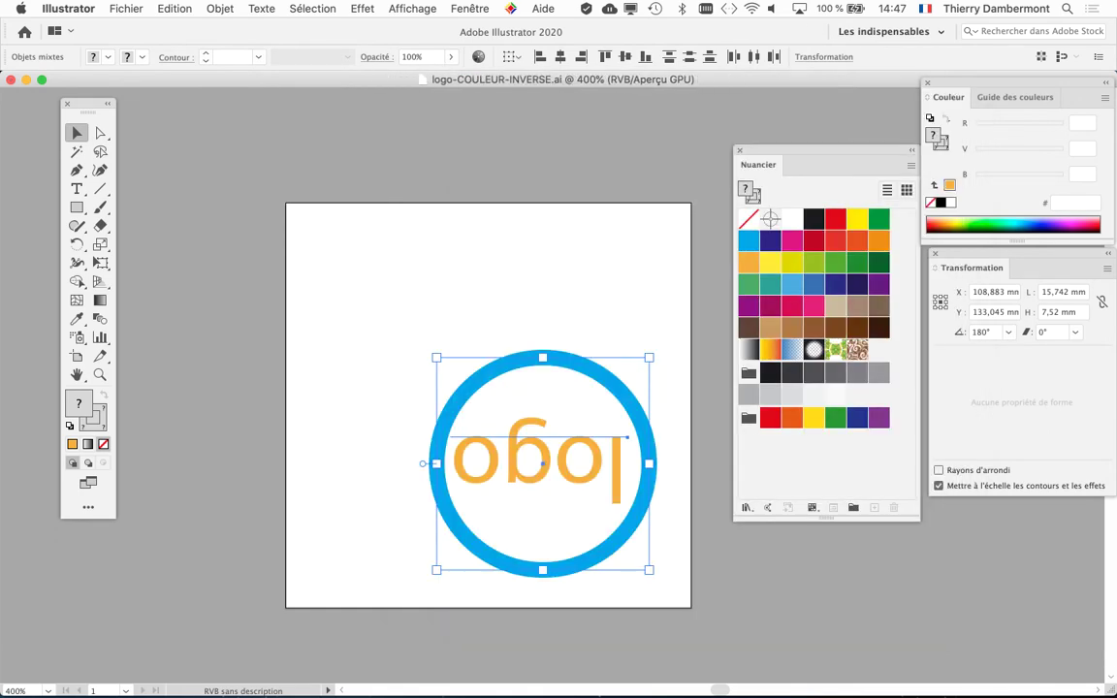
Undo the logo's move and 180° rotation, returning it upright to the upper left.
key("super+shift+a")
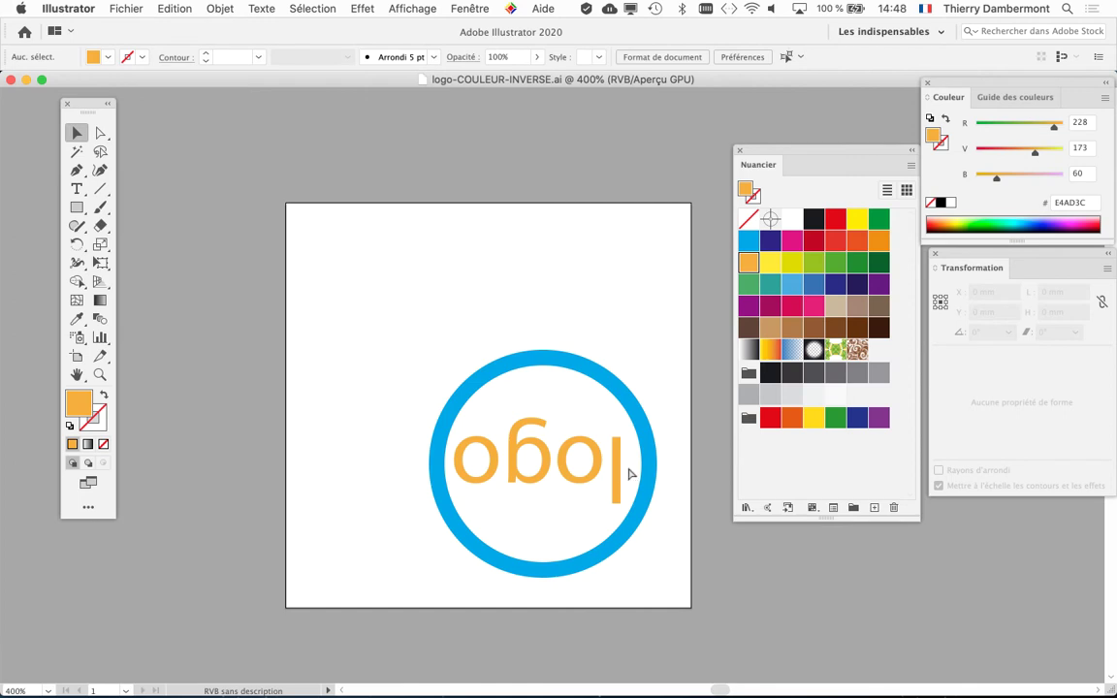
left_click_drag(611, 463, 621, 472)
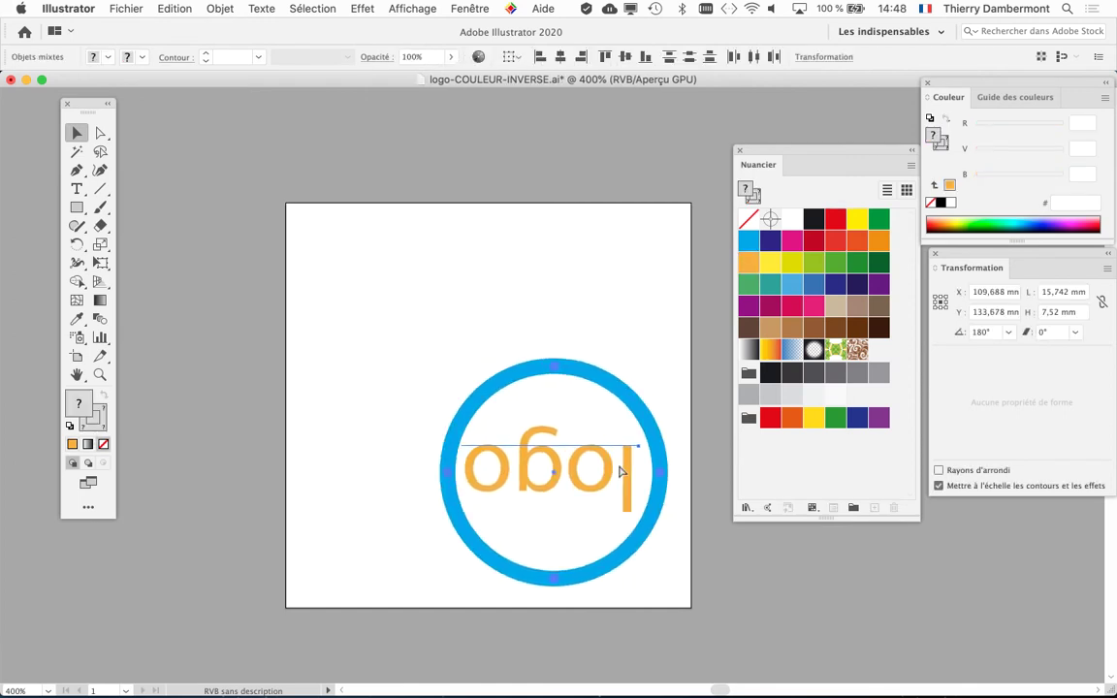
key("super+z")
key("super+z")
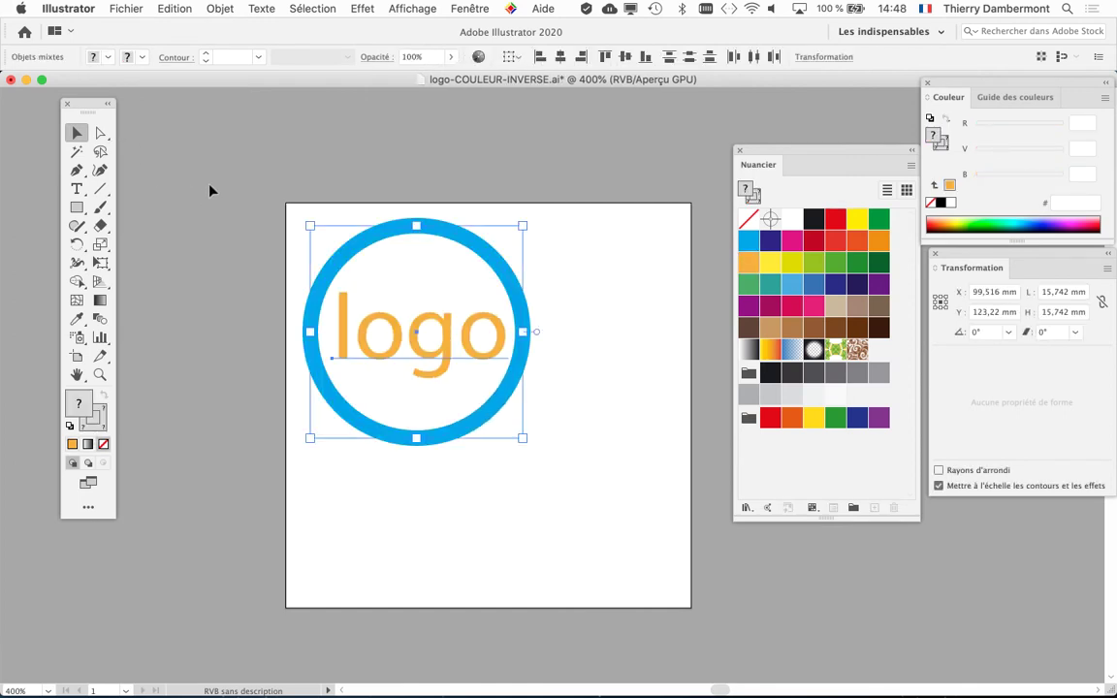
key("super+shift+a")
key("super+z")
Try the Free Transform tool on the logo, then go back to the Selection tool.
left_click(100, 263)
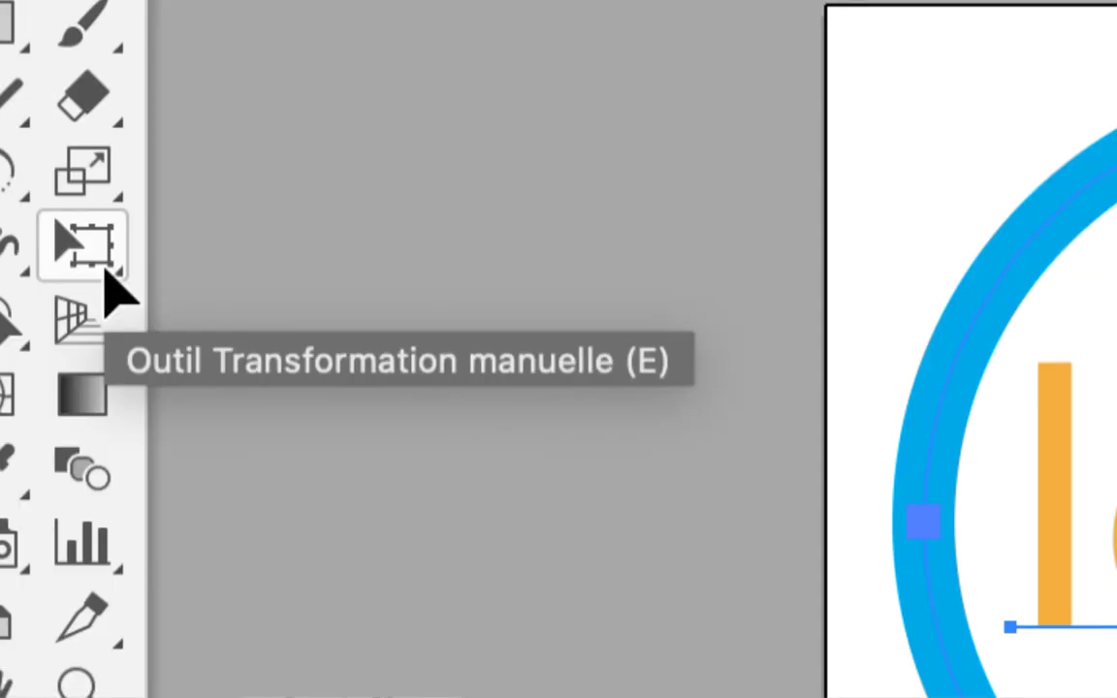
left_click(105, 275)
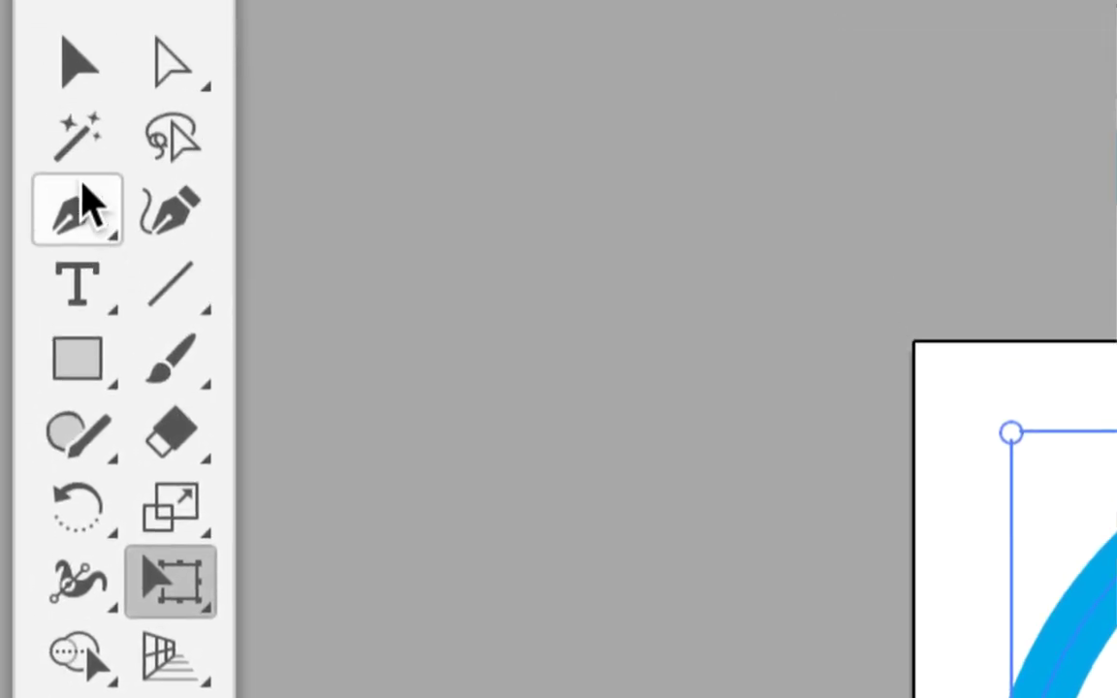
left_click(82, 163)
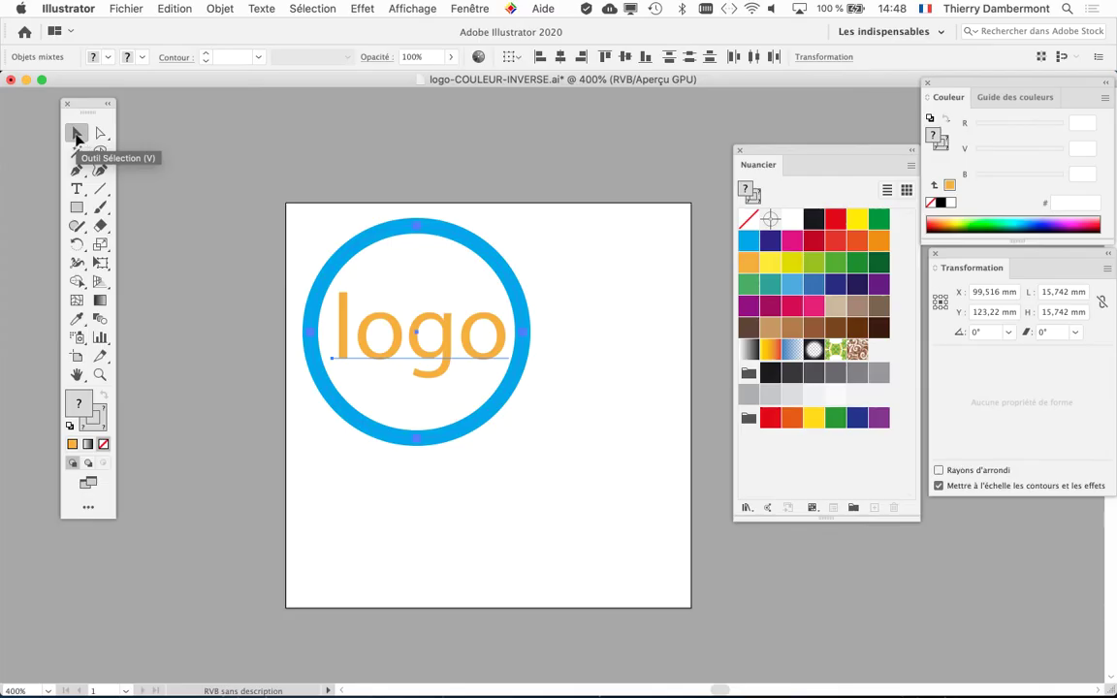
left_click(421, 8)
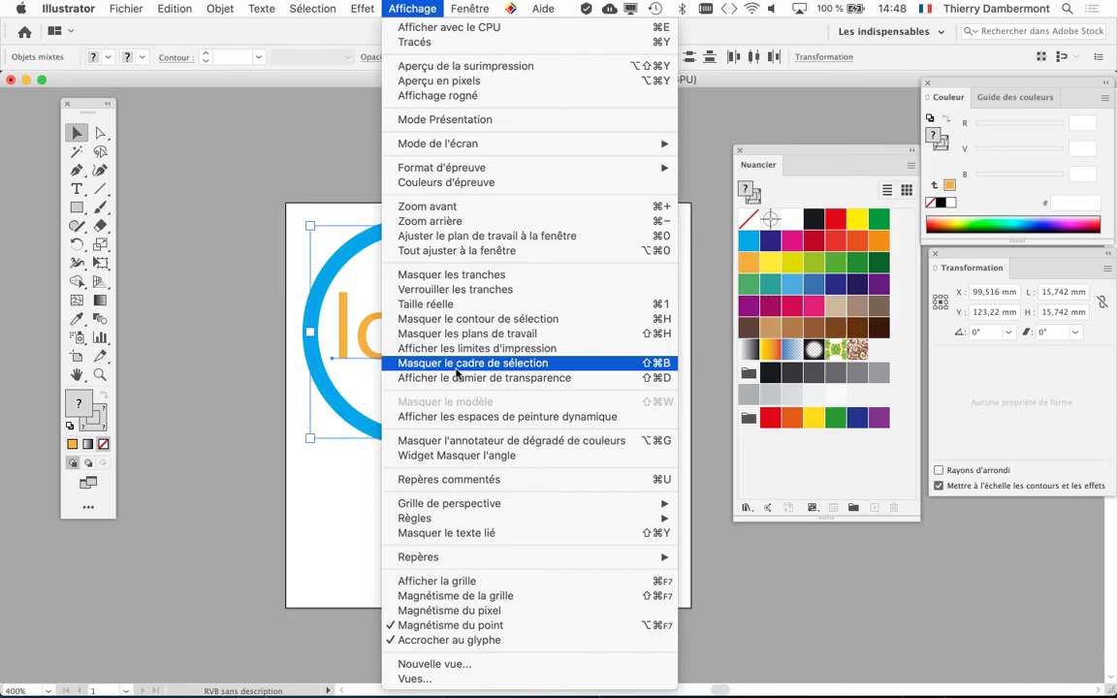
Rotate the logo exactly 180° via the Rotation dialog and move it to the lower right.
left_click(191, 208)
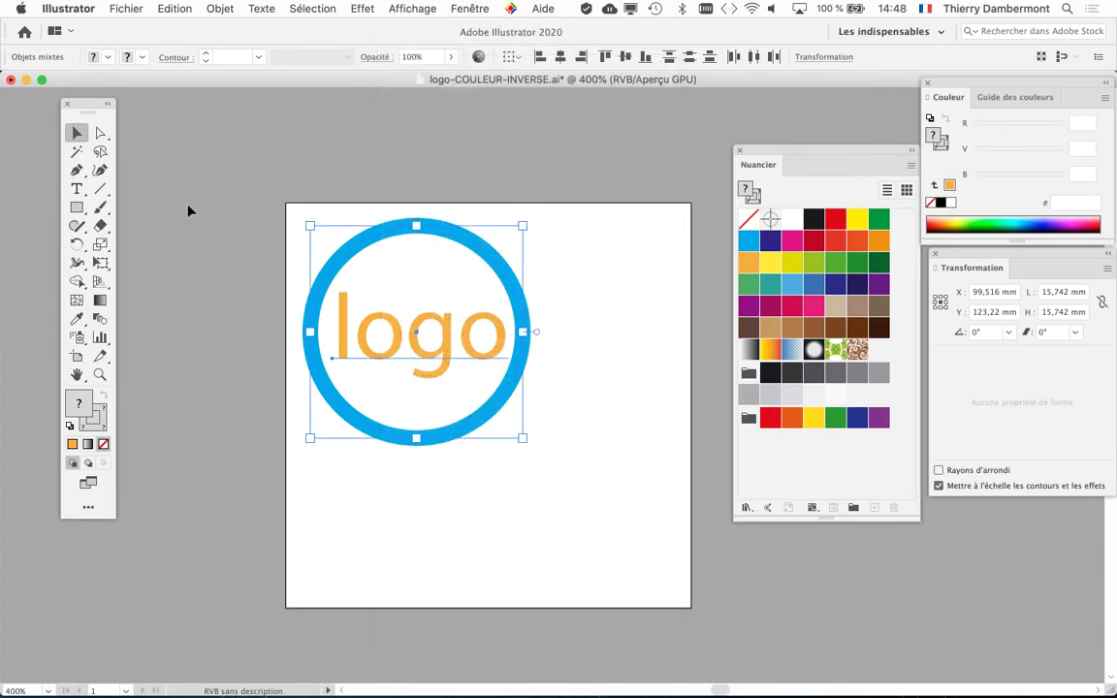
left_click(101, 263)
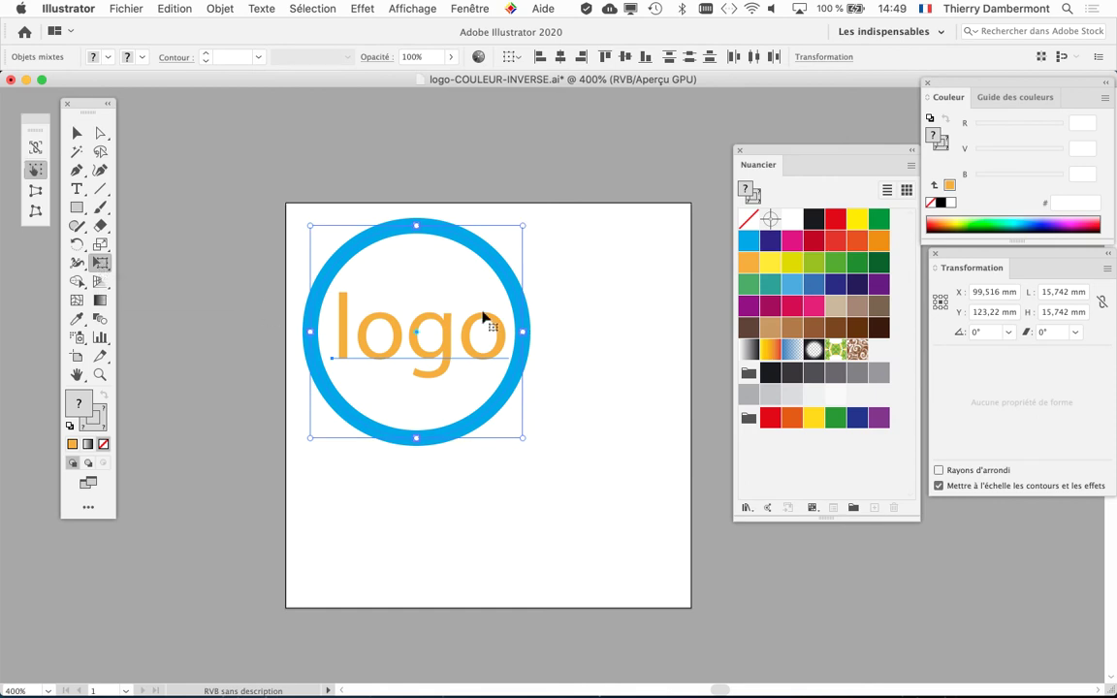
right_click(498, 266)
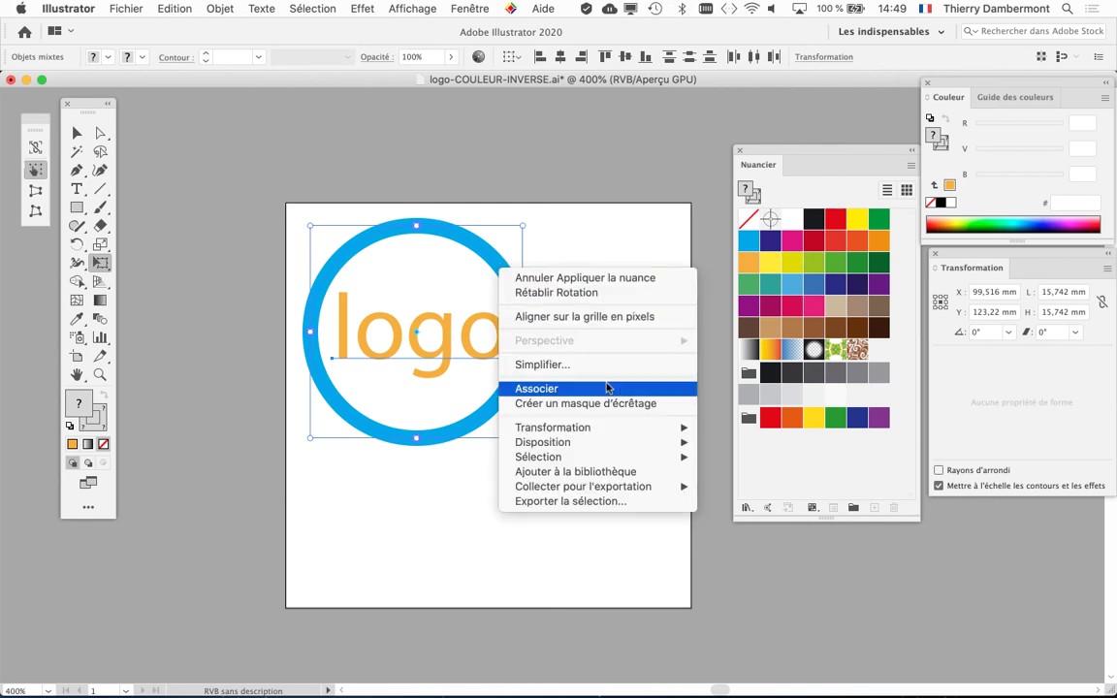
mouse_move(553, 428)
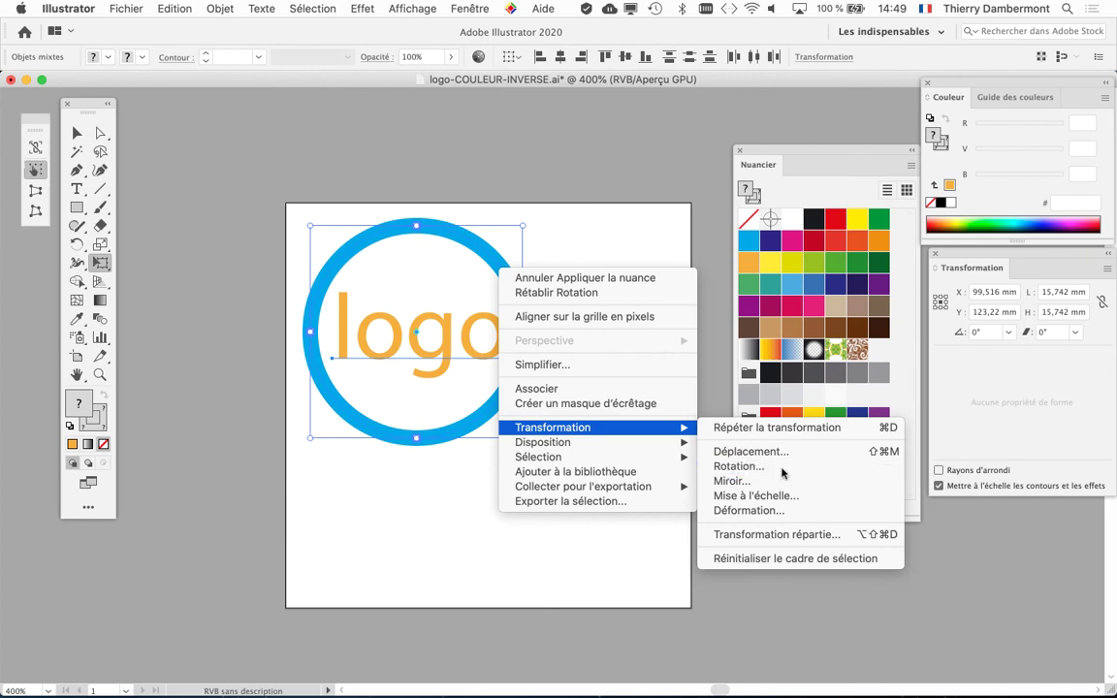
left_click(780, 469)
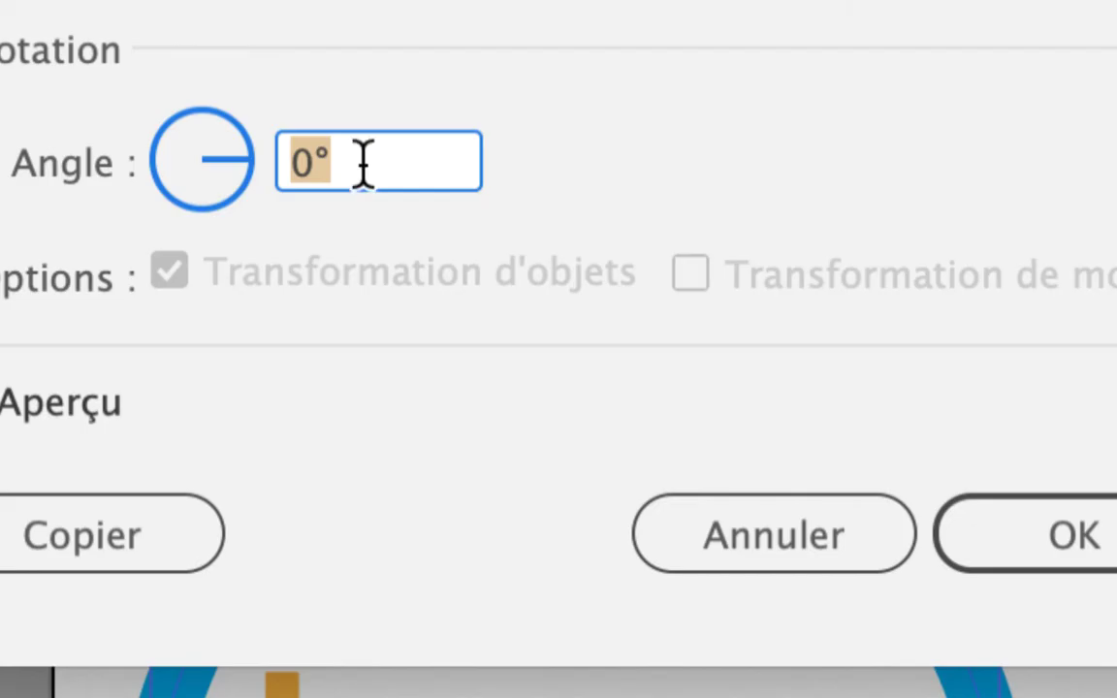
left_click(363, 164)
type("180")
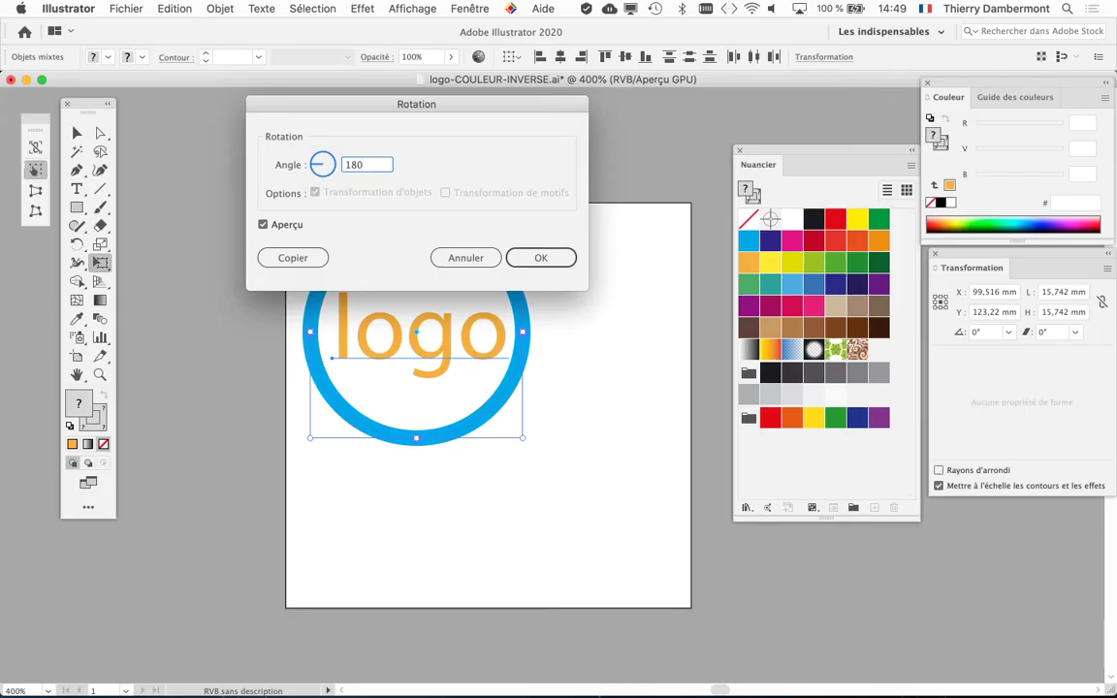
key("Return")
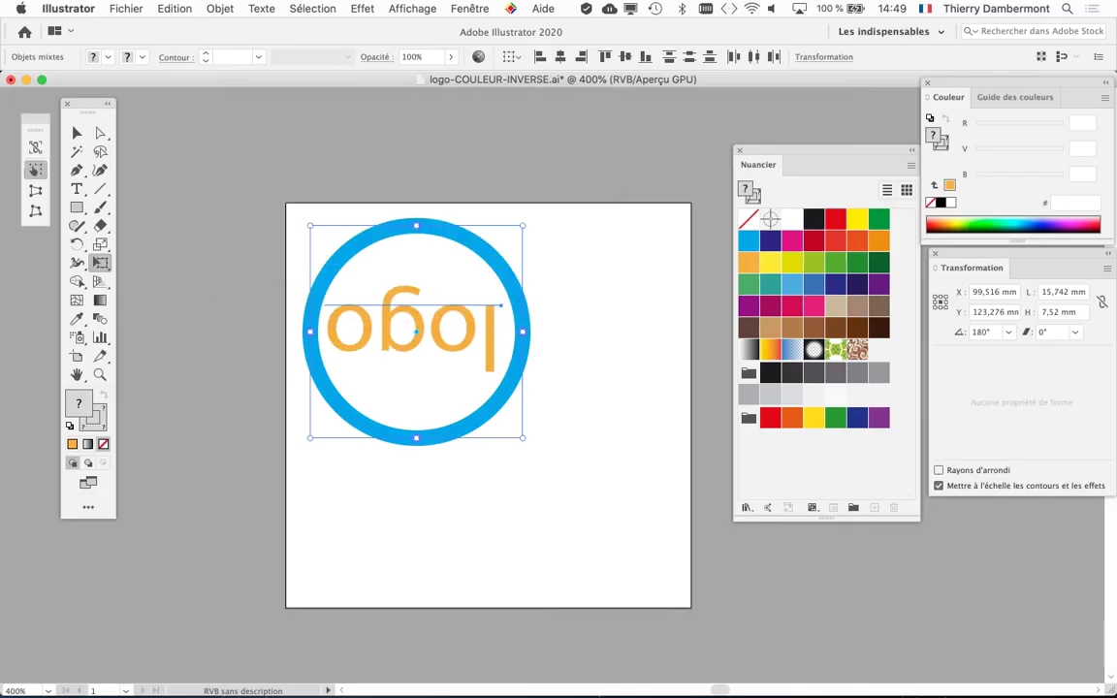
left_click_drag(426, 359, 571, 509)
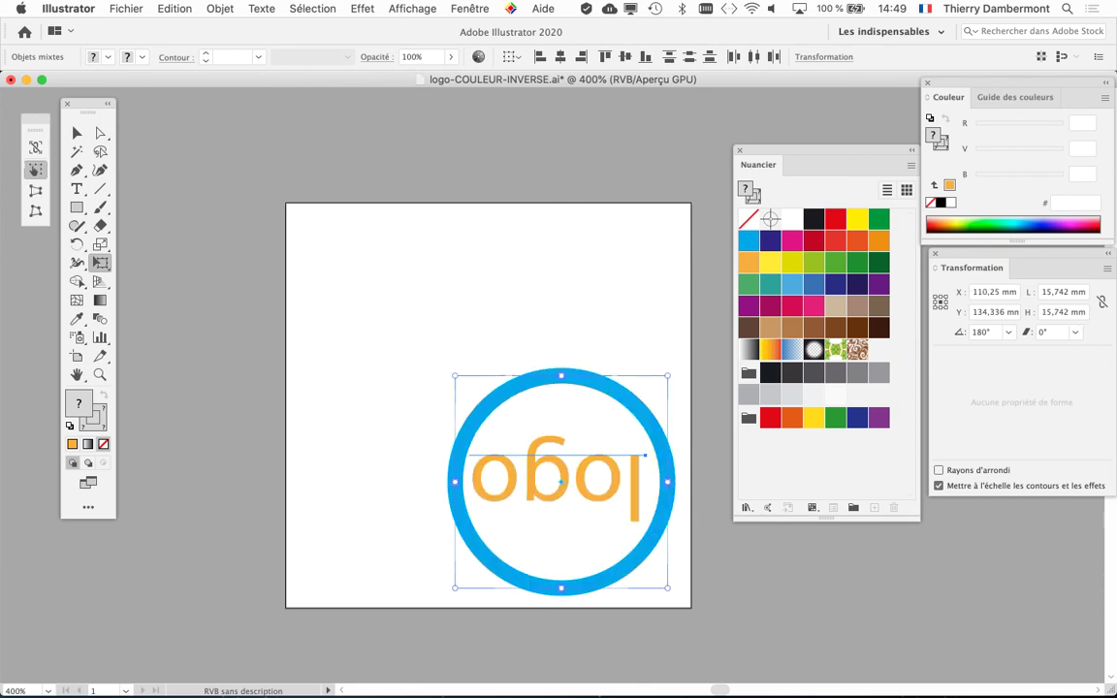
Deselect the logo and save logo-COULEUR-INVERSE.ai.
key("v")
key("ctrl+shift+a")
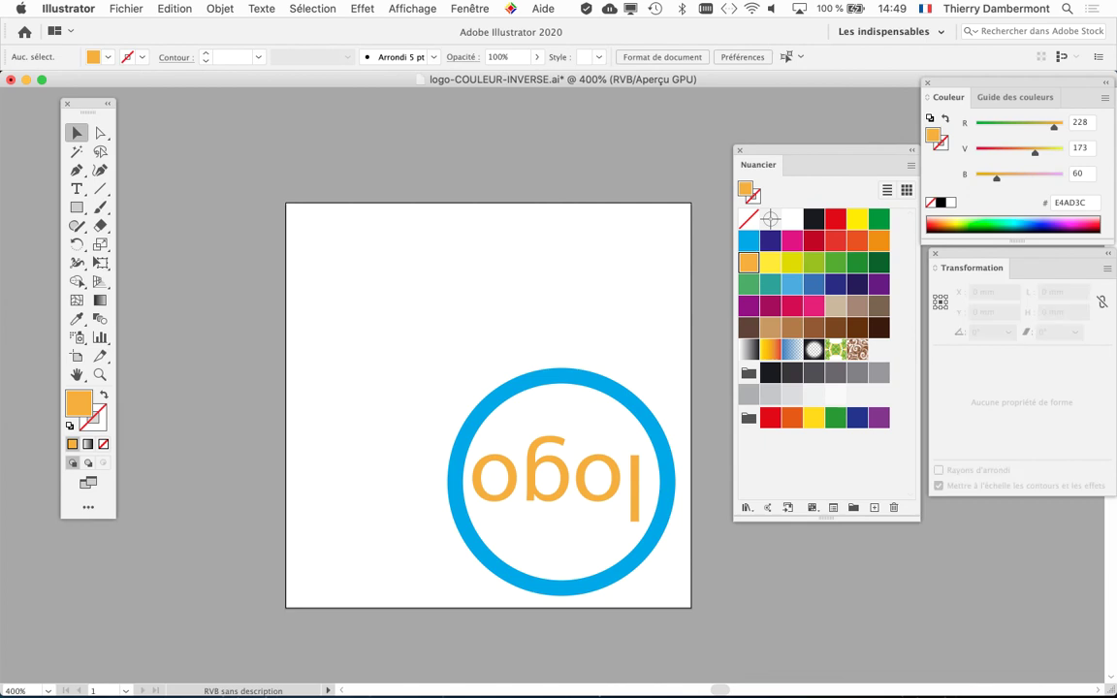
left_click(118, 9)
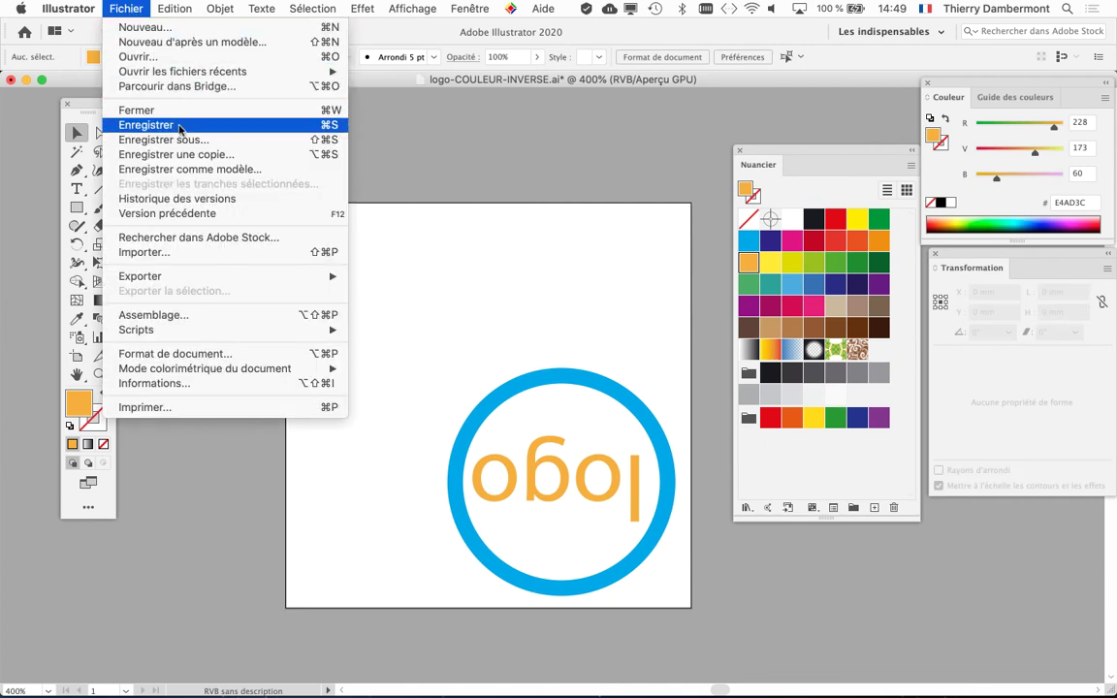
left_click(179, 126)
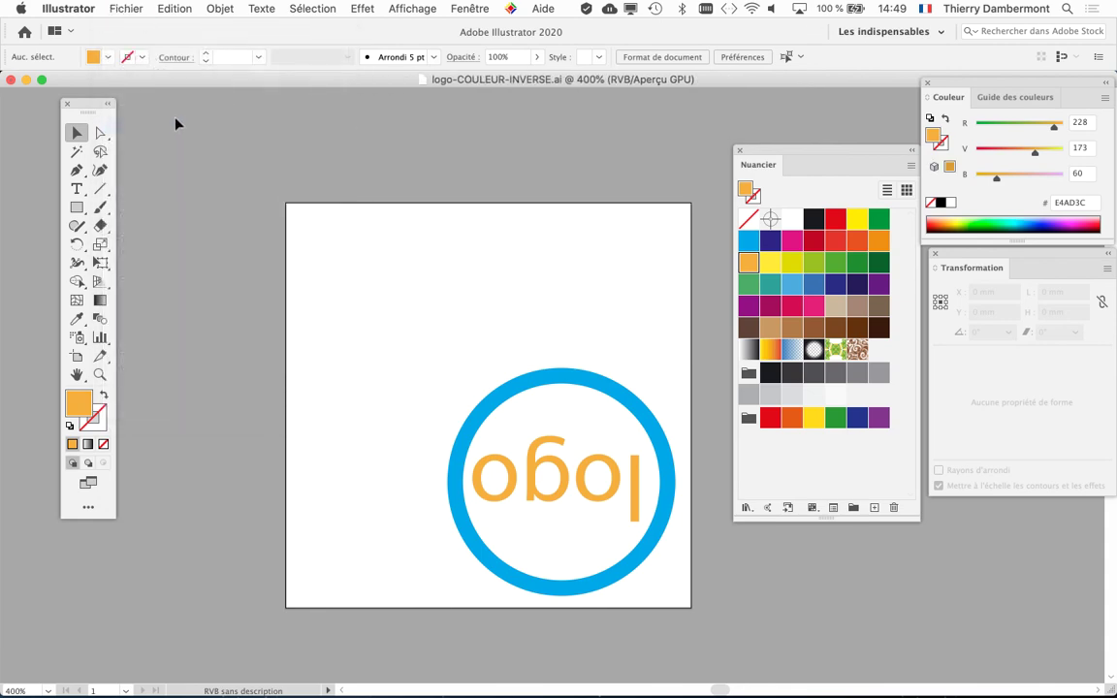
Minimize Illustrator and view the folder of logo files and bird photos in Finder.
left_click(25, 79)
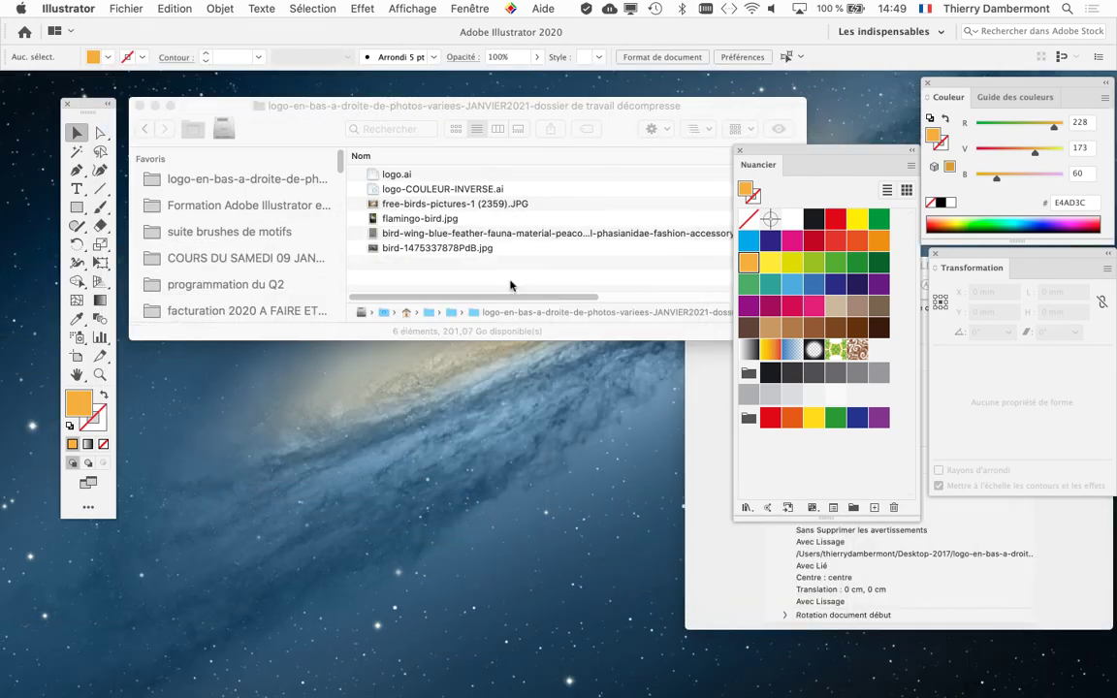
left_click(490, 281)
left_click(388, 204)
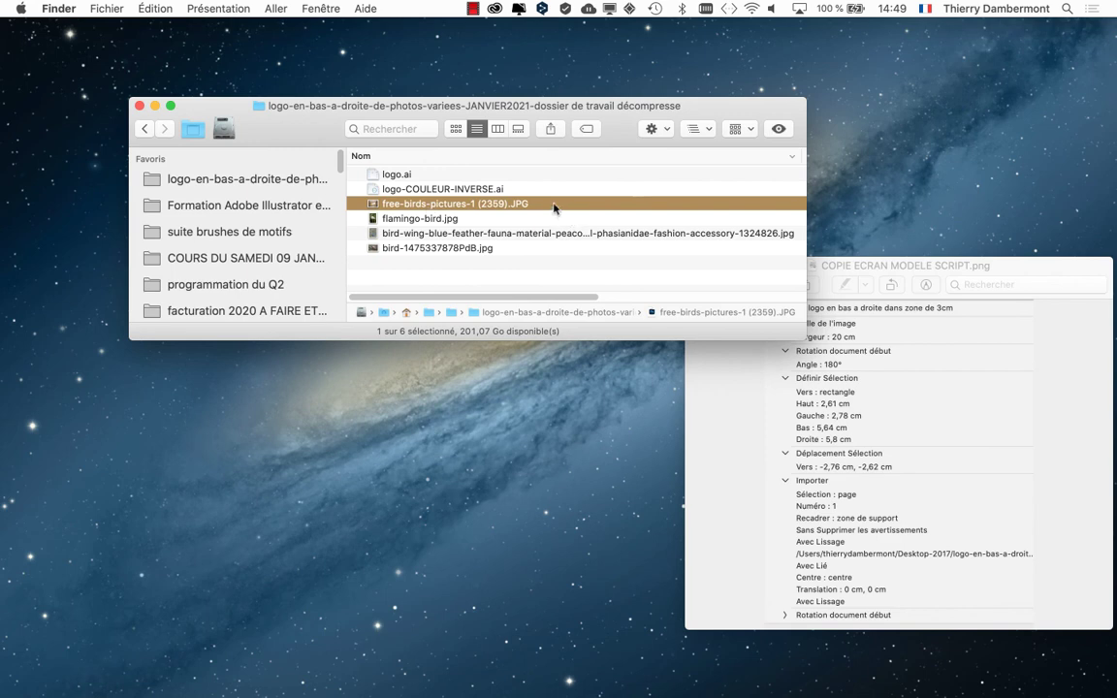